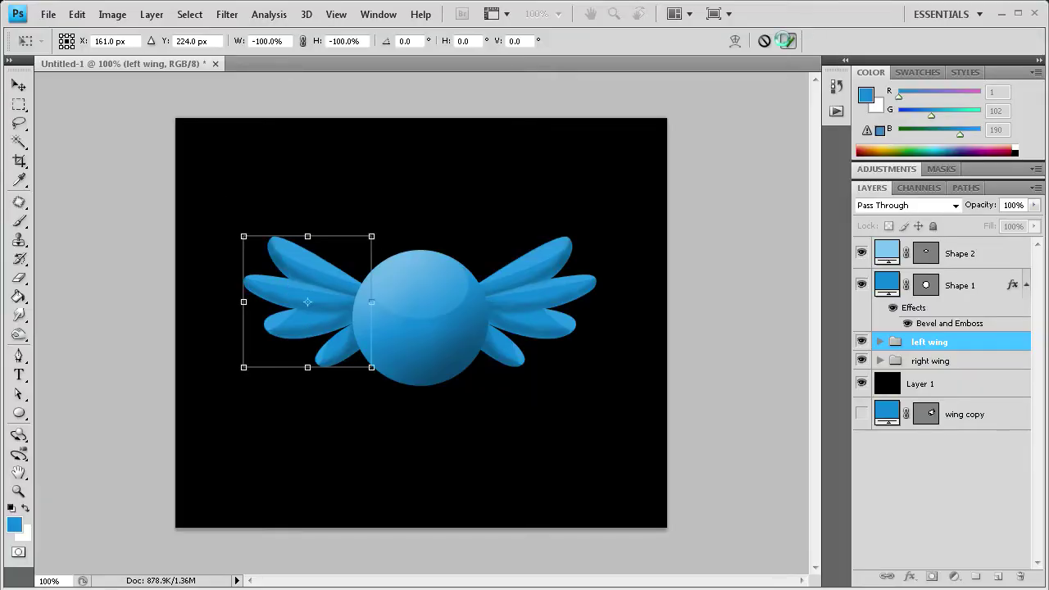
# Apply the mirror transform and shift the left wing group toward the body.
pyautogui.click(788, 41)
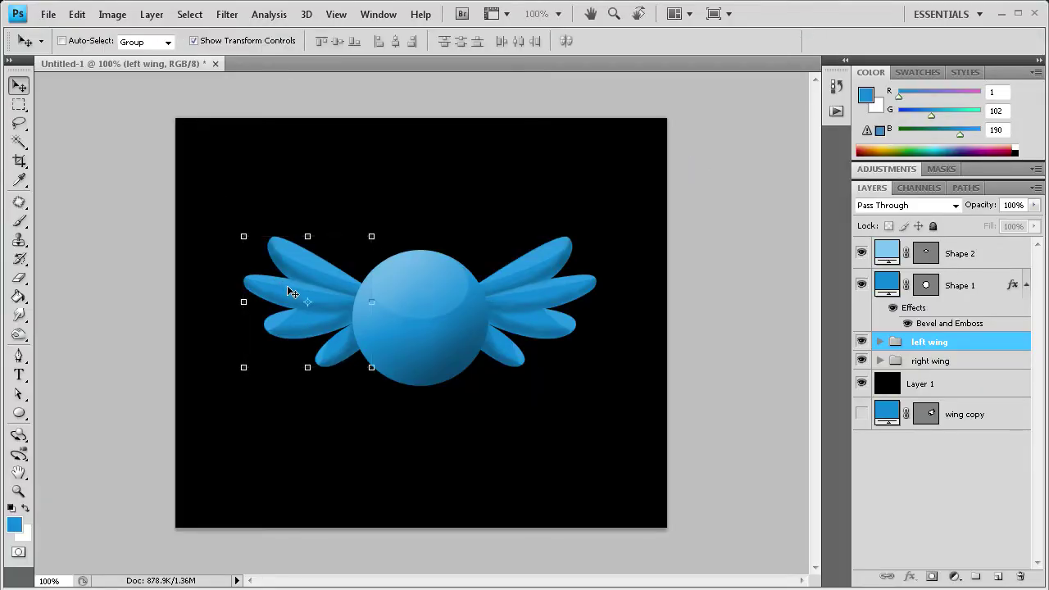
pyautogui.moveTo(290, 298); pyautogui.dragTo(269, 298)
pyautogui.hotkey('shift', 'Right')
pyautogui.press('Right')
pyautogui.press('Right')
pyautogui.press('Right')
pyautogui.press('Right')
pyautogui.press('Right')
pyautogui.press('Down')
pyautogui.press('Down')
pyautogui.press('Down')
pyautogui.press('Down')
pyautogui.press('Down')
pyautogui.press('Down')
pyautogui.press('Down')
pyautogui.press('Down')
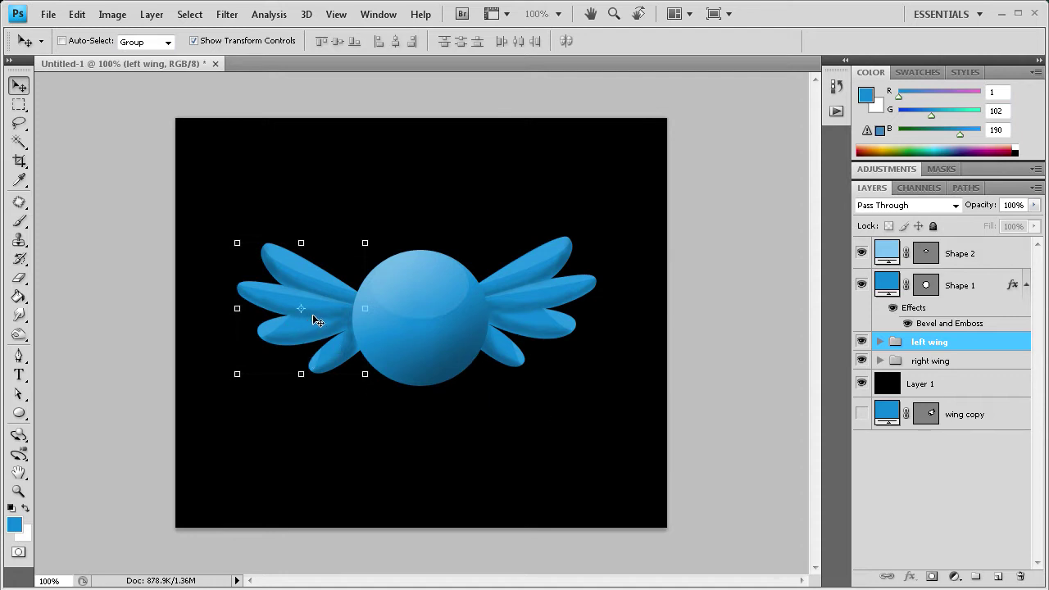
# Fine-tune the left wing's position against the body, then reset default colours.
pyautogui.moveTo(315, 321); pyautogui.dragTo(316, 322)
pyautogui.press('Right')
pyautogui.press('Right')
pyautogui.press('Right')
pyautogui.press('Right')
pyautogui.press('Right')
pyautogui.press('Right')
pyautogui.press('Right')
pyautogui.press('Right')
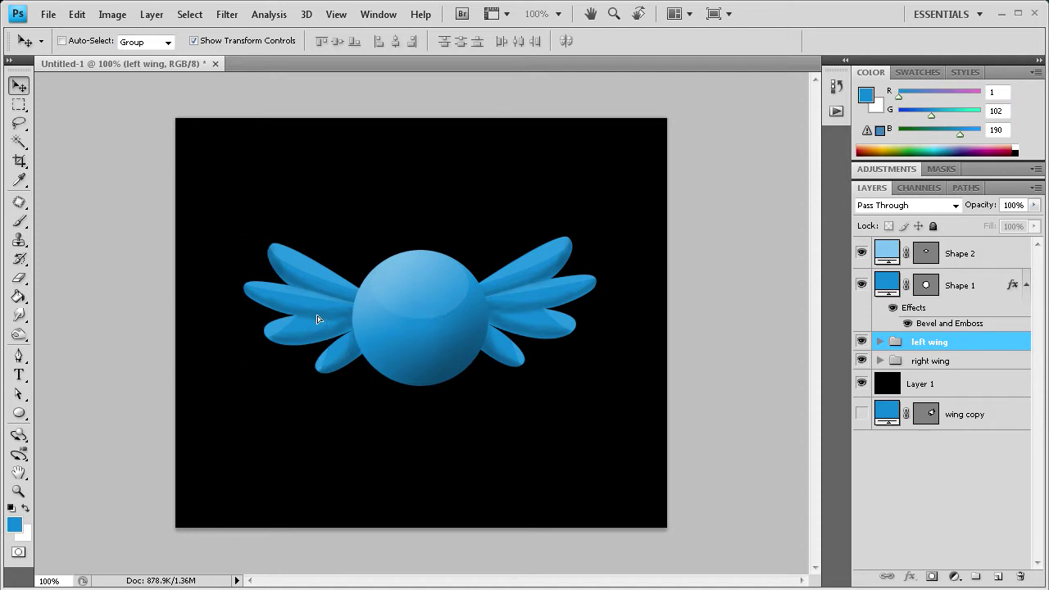
pyautogui.press('Up')
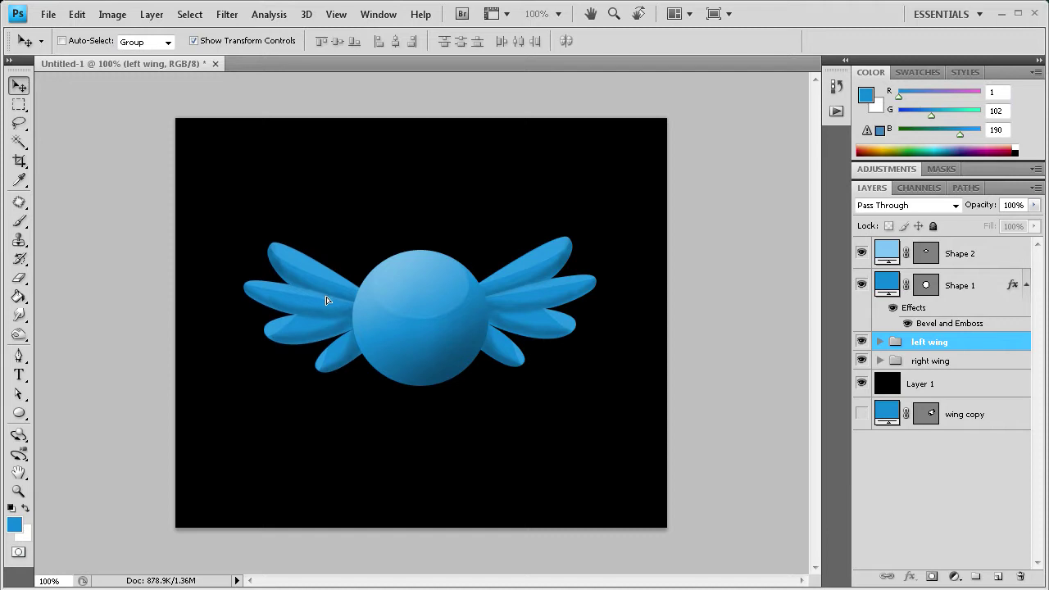
pyautogui.press('Left')
pyautogui.press('Left')
pyautogui.press('Left')
pyautogui.press('Left')
pyautogui.press('Left')
pyautogui.press('Left')
pyautogui.press('Left')
pyautogui.press('Left')
pyautogui.press('Left')
pyautogui.press('Left')
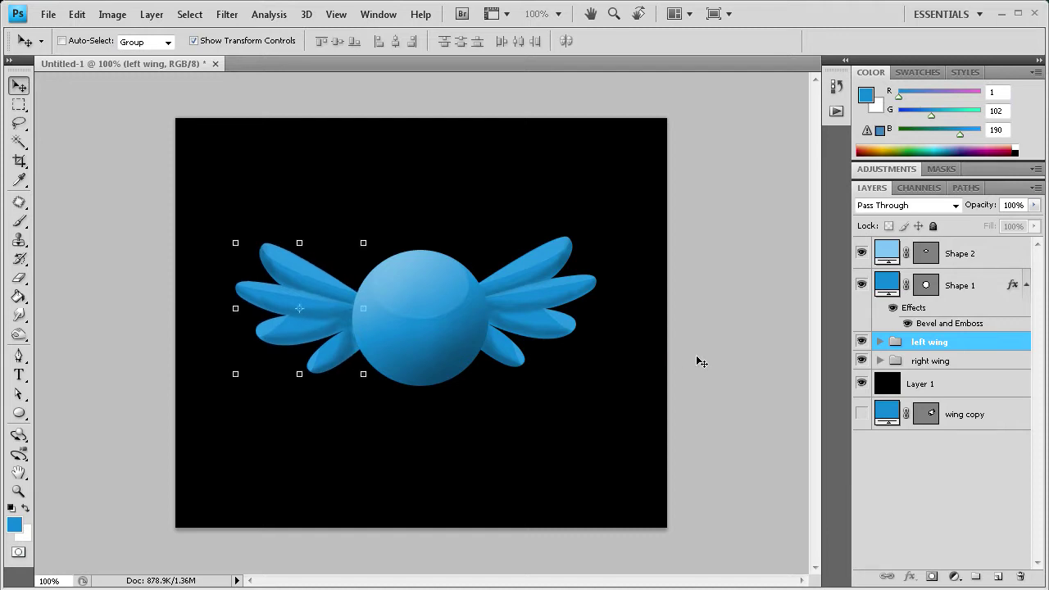
pyautogui.press('Up')
pyautogui.press('Up')
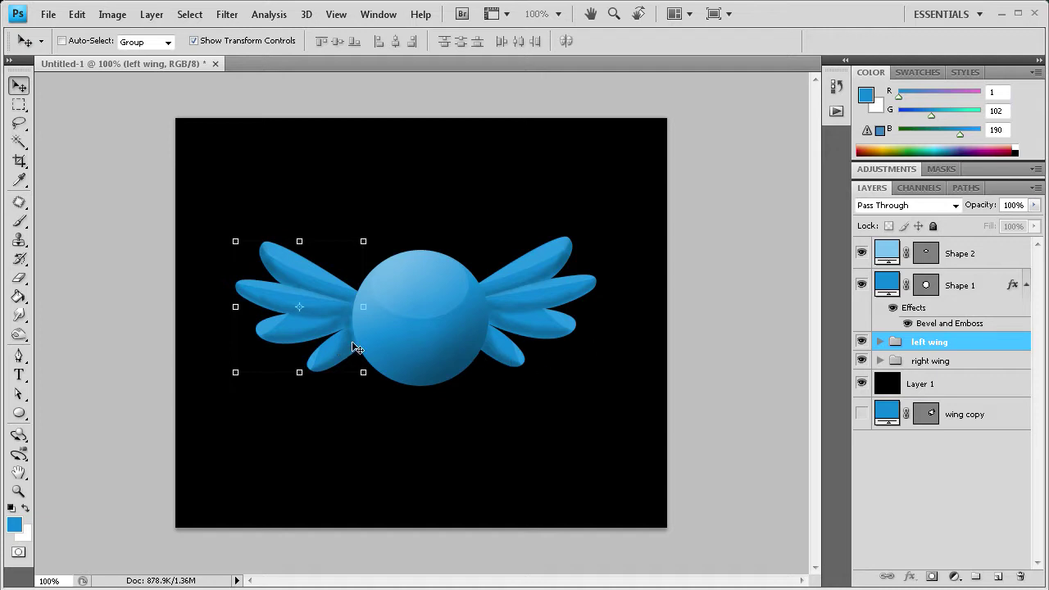
pyautogui.press('Right')
pyautogui.press('Right')
pyautogui.press('Right')
pyautogui.press('Right')
pyautogui.press('Right')
pyautogui.press('Right')
pyautogui.press('Right')
pyautogui.press('Right')
pyautogui.press('Right')
pyautogui.press('Right')
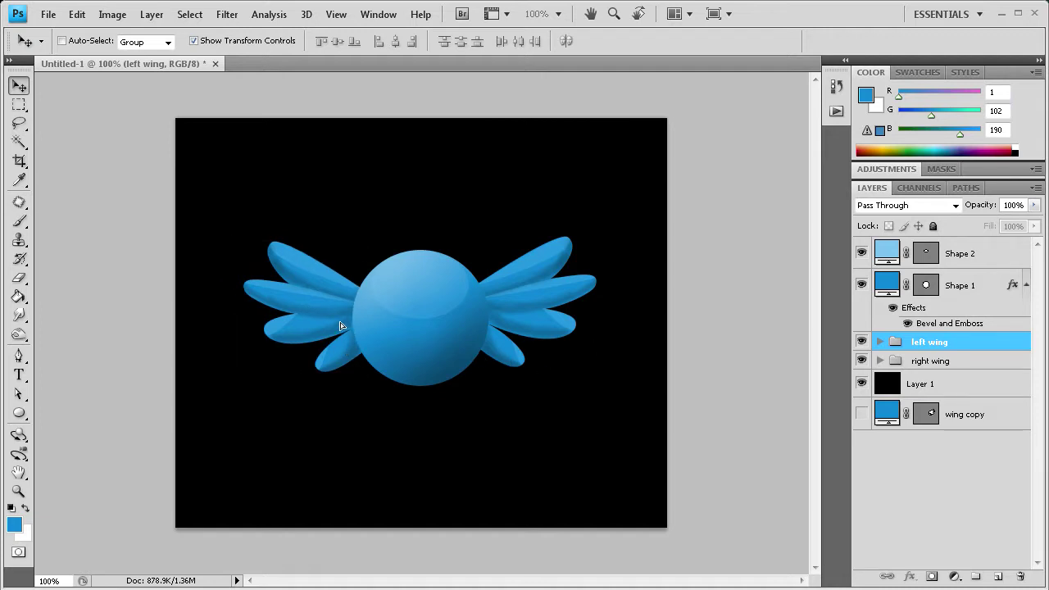
pyautogui.press('Left')
pyautogui.press('Left')
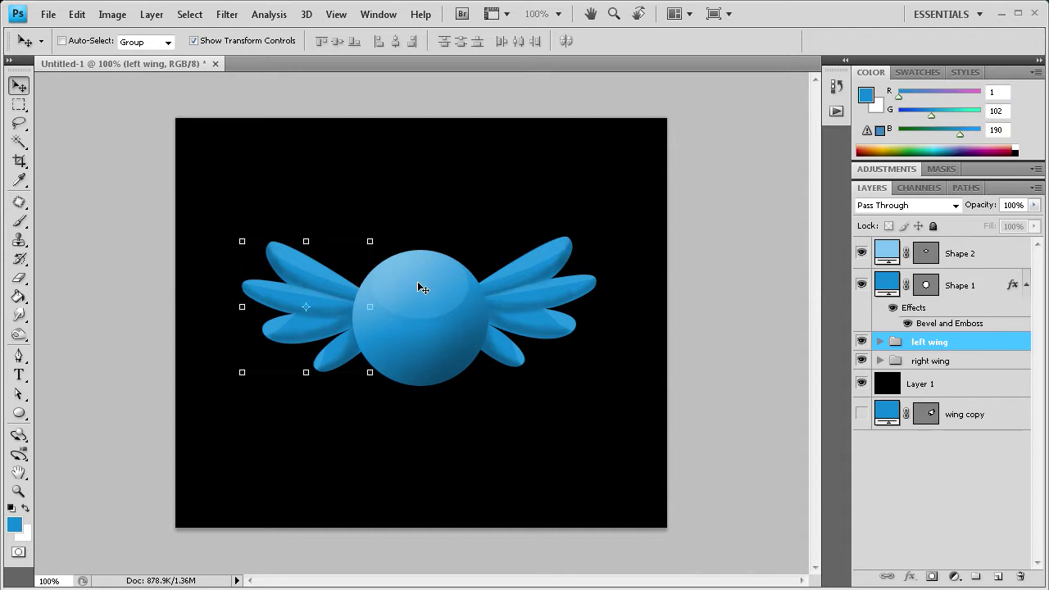
pyautogui.press('d')
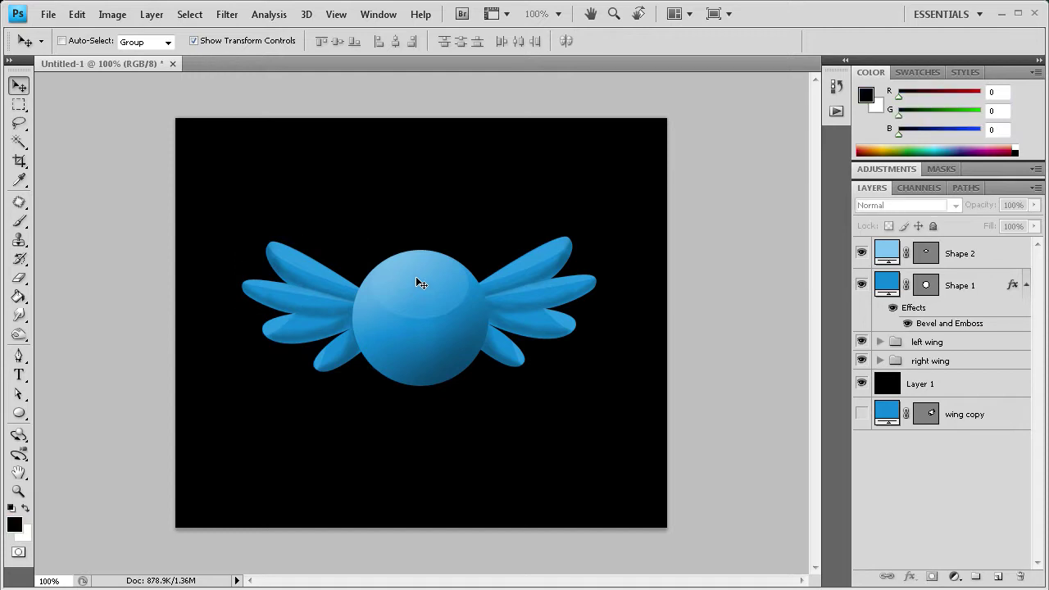
# Draw a black oval eye on the upper body and place a duplicate to its right.
pyautogui.click(19, 413)
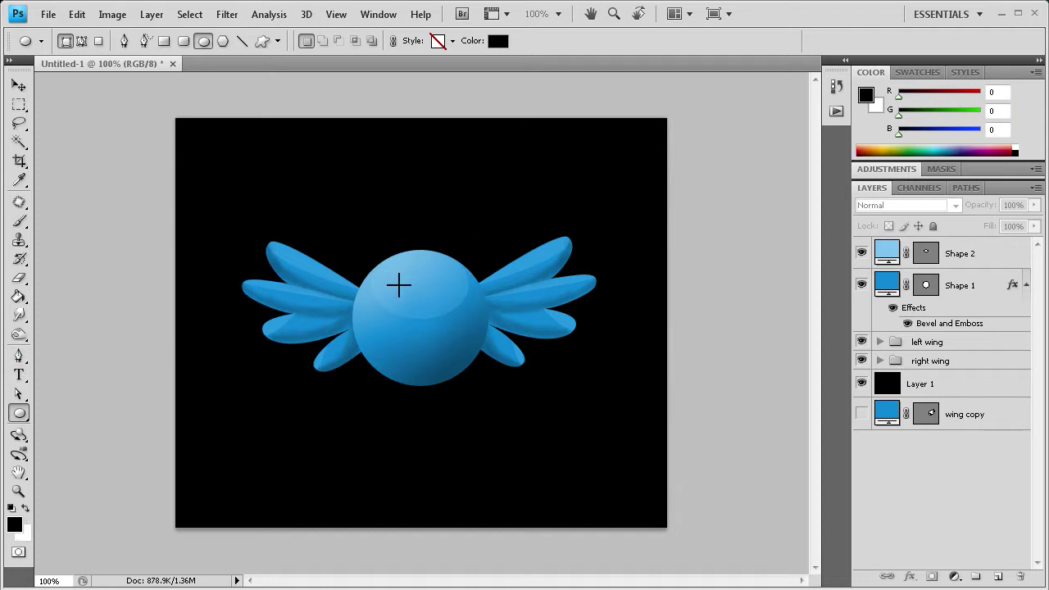
pyautogui.moveTo(404, 271); pyautogui.dragTo(417, 294)
pyautogui.moveTo(419, 293); pyautogui.dragTo(418, 292)
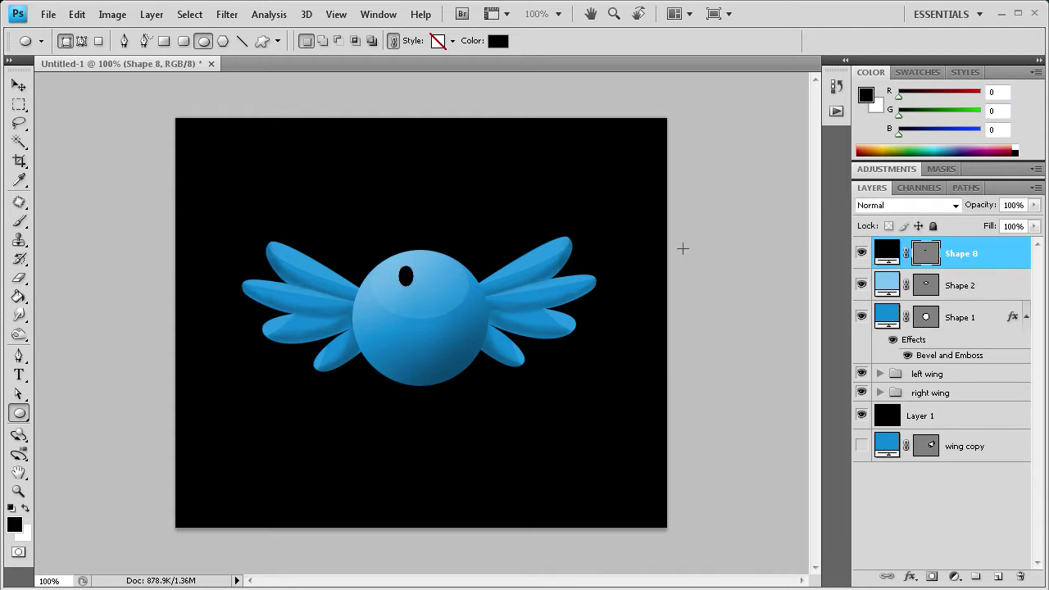
pyautogui.moveTo(972, 248); pyautogui.dragTo(998, 576)
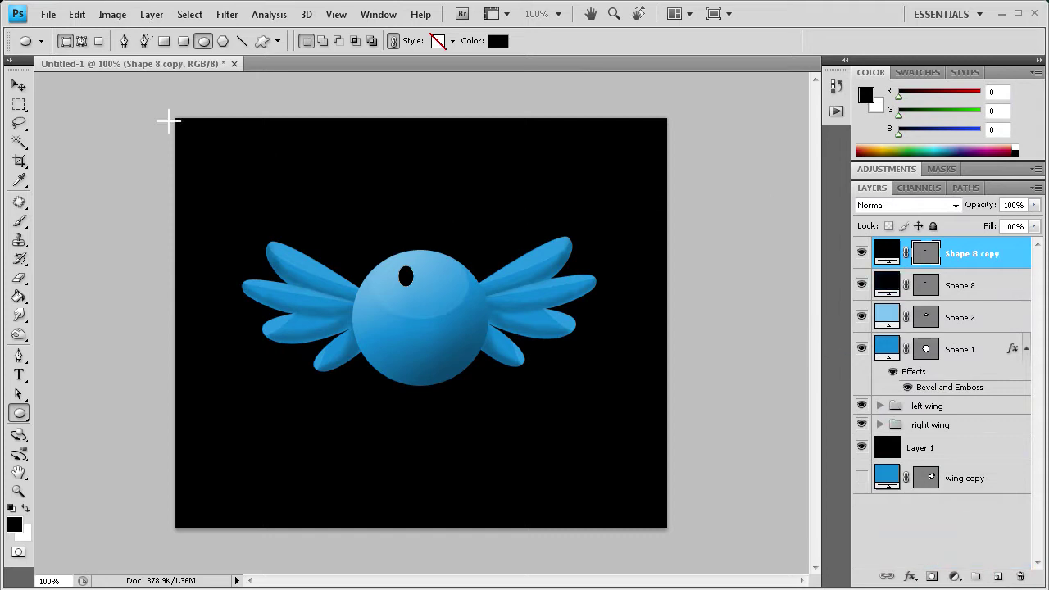
pyautogui.click(18, 85)
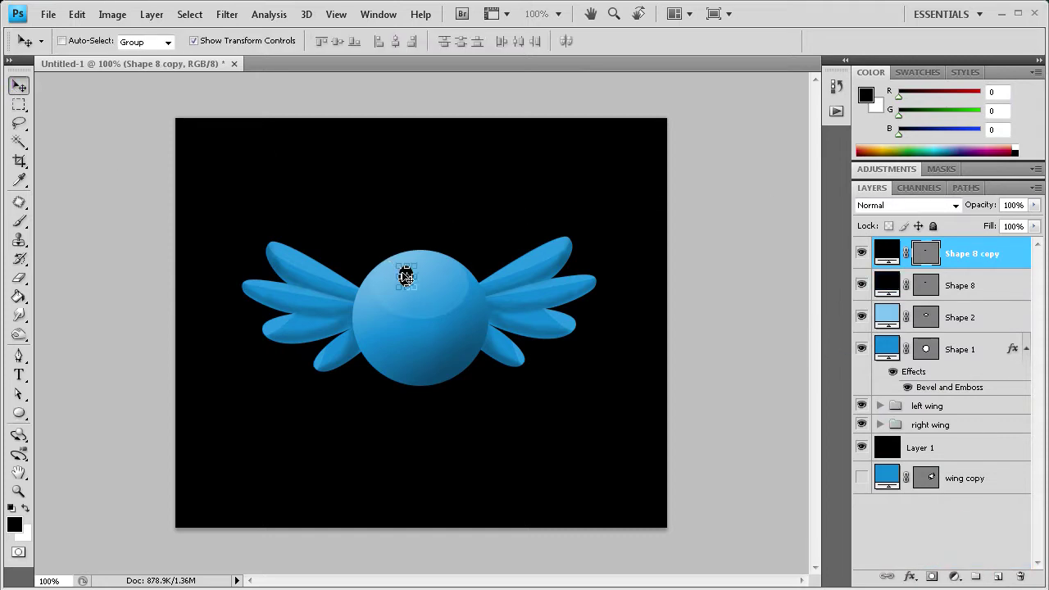
pyautogui.moveTo(406, 277); pyautogui.dragTo(437, 279)
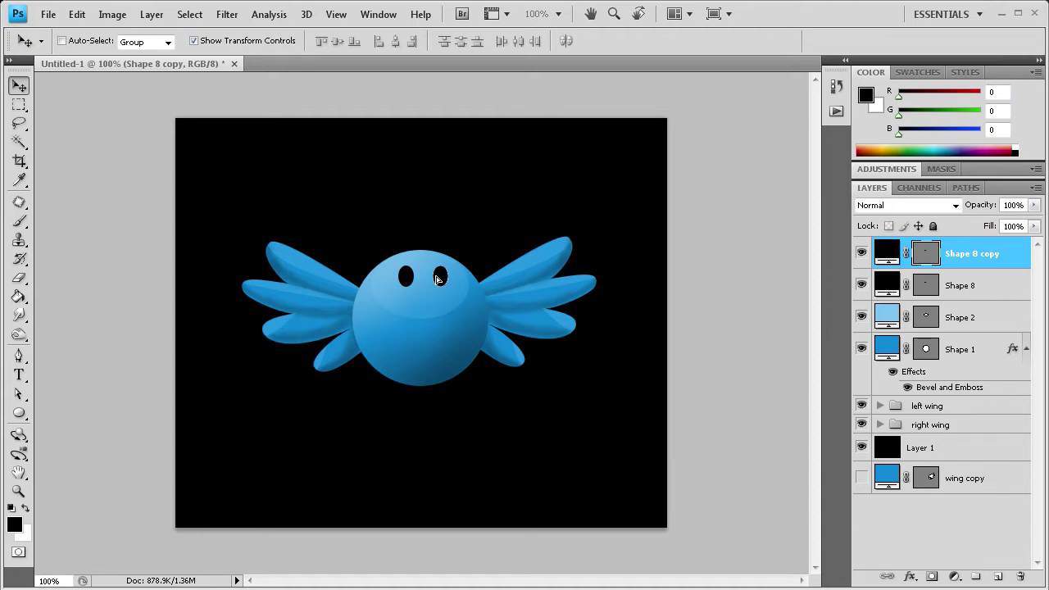
# Shift both eyes left together to centre them, then select the left eye's layer.
pyautogui.hotkey('alt', 'shift', '[')
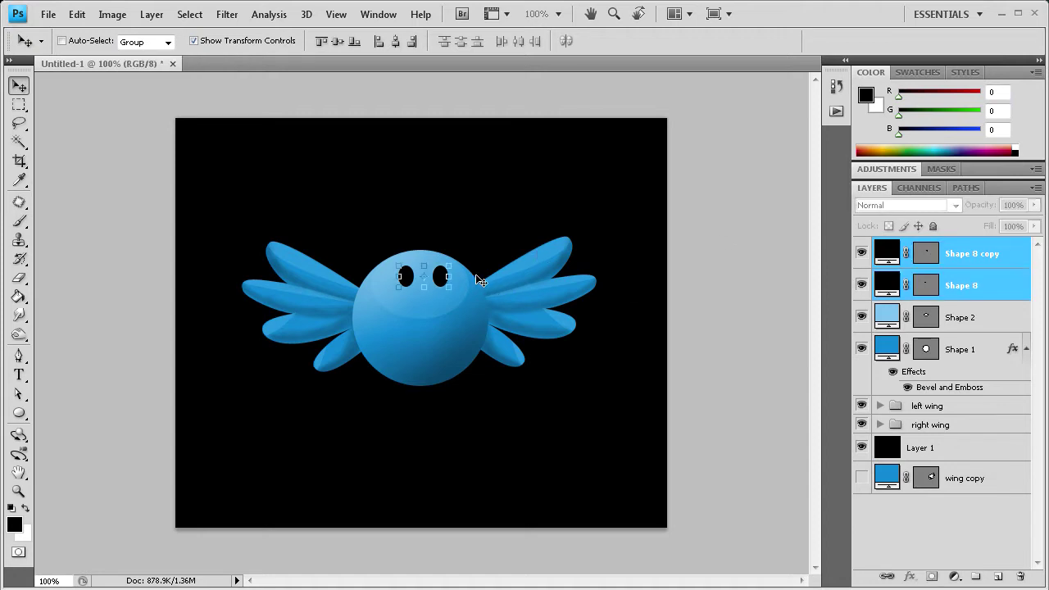
pyautogui.moveTo(412, 278); pyautogui.dragTo(404, 275)
pyautogui.moveTo(402, 275); pyautogui.dragTo(402, 276)
pyautogui.click(979, 286)
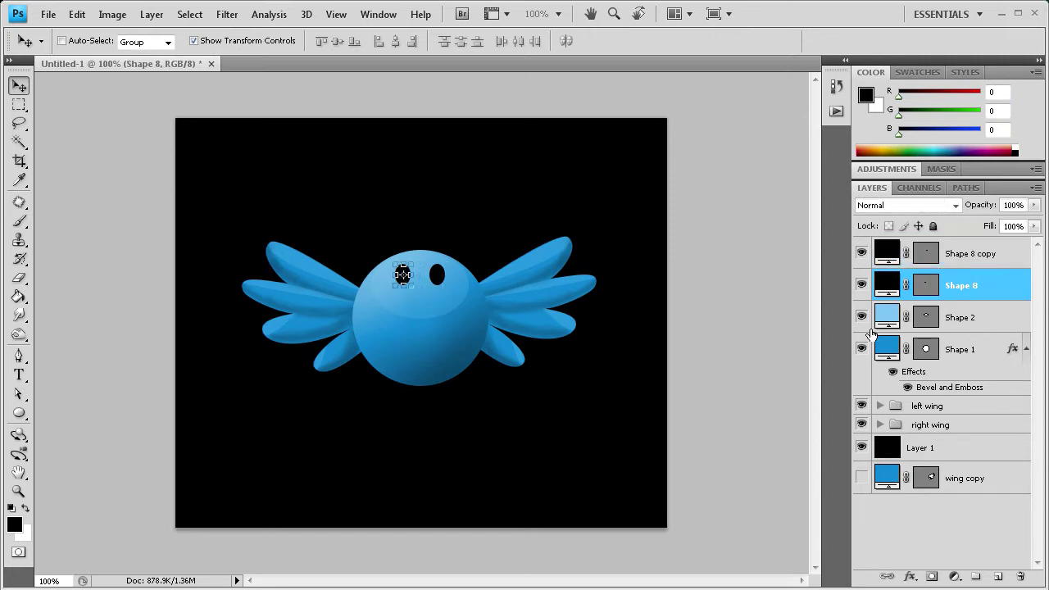
pyautogui.click(910, 577)
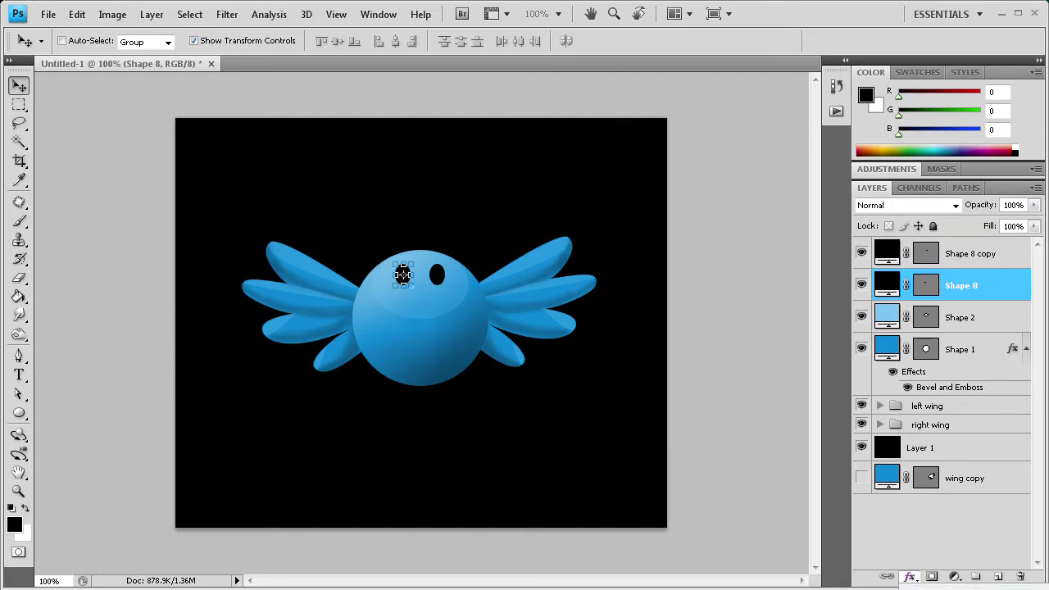
# Give the left eye a Bevel and Emboss with size 3 and slight softening.
pyautogui.click(942, 476)
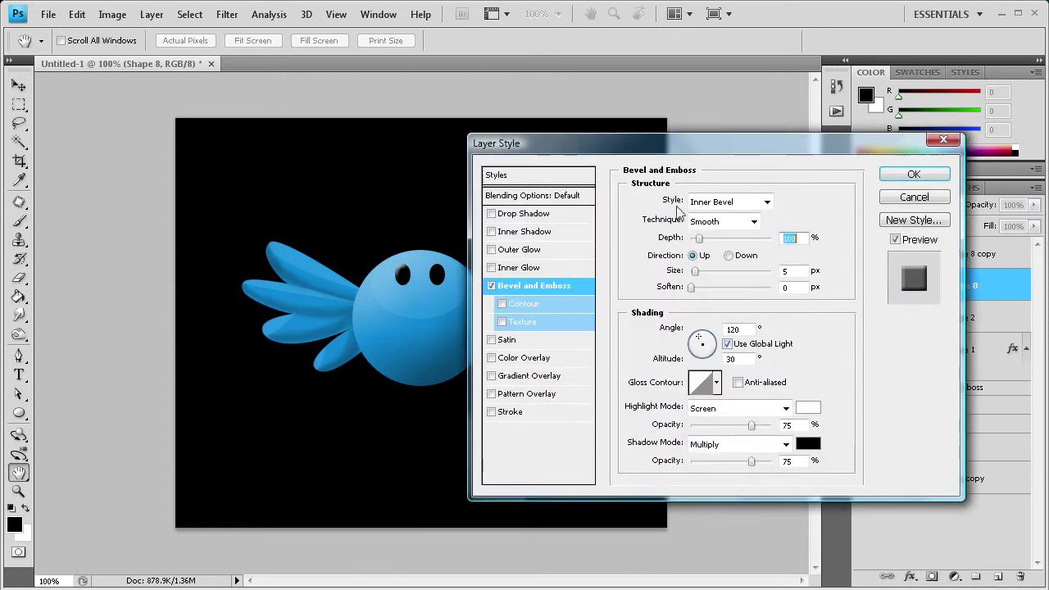
pyautogui.click(694, 273)
pyautogui.moveTo(694, 273); pyautogui.dragTo(697, 273)
pyautogui.moveTo(692, 287); pyautogui.dragTo(698, 288)
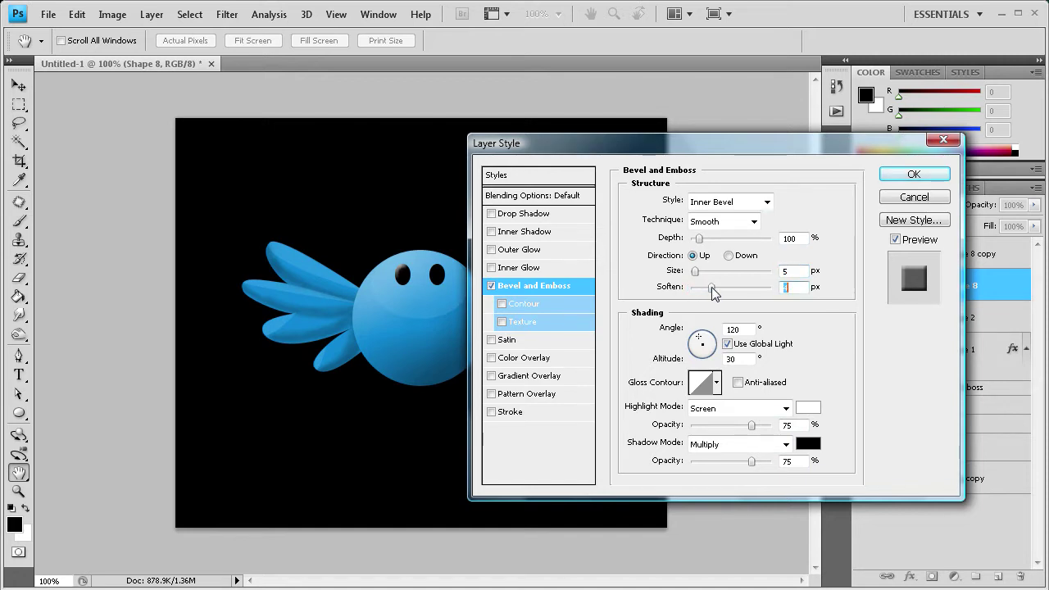
pyautogui.moveTo(711, 286); pyautogui.dragTo(711, 287)
pyautogui.click(911, 174)
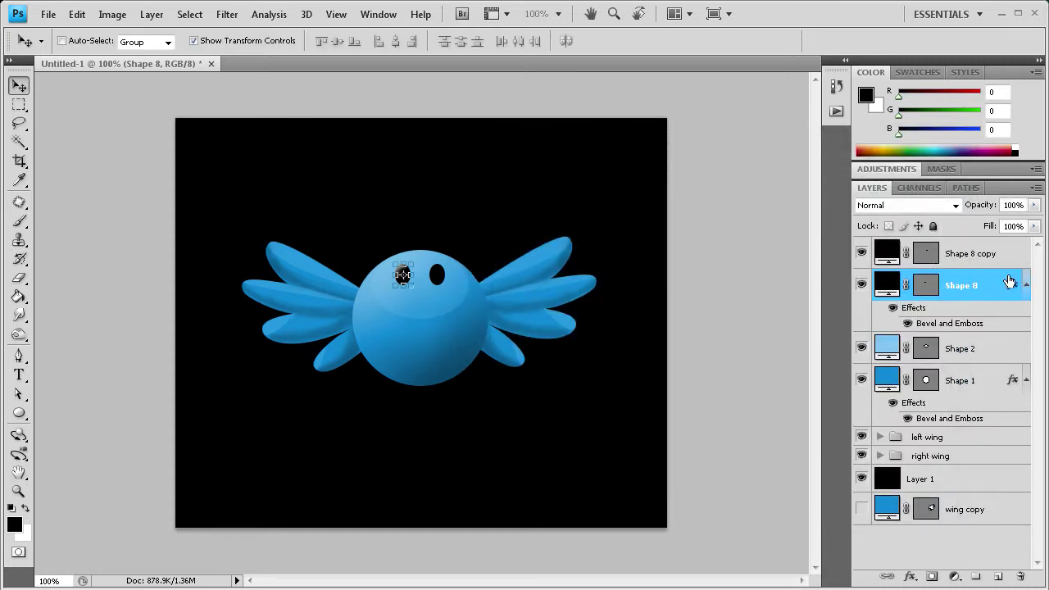
# Copy the left eye's layer style onto the right eye and collapse both effects lists.
pyautogui.rightClick(984, 288)
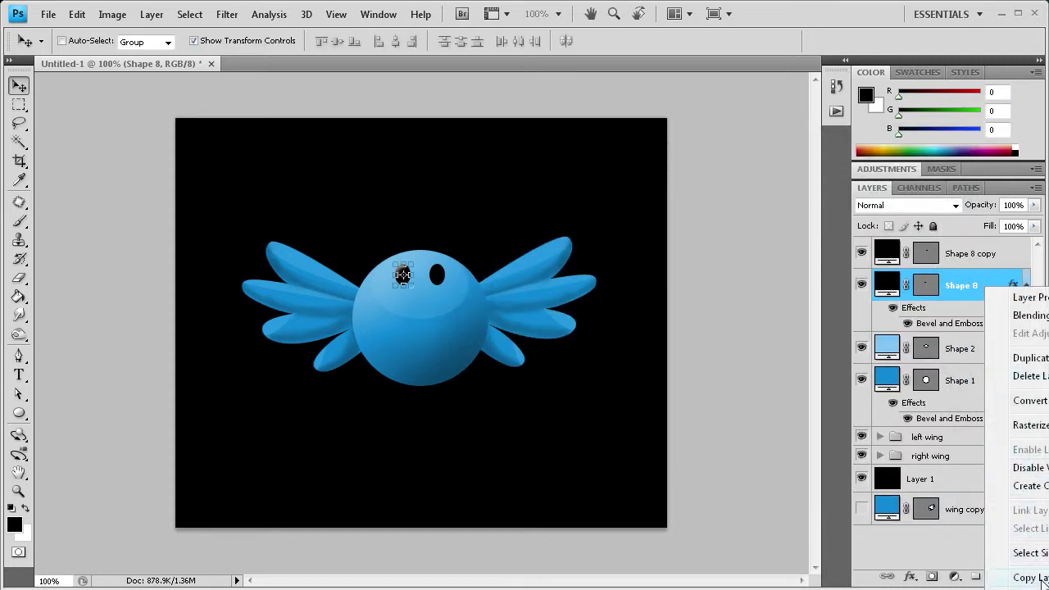
pyautogui.click(1039, 579)
pyautogui.rightClick(979, 253)
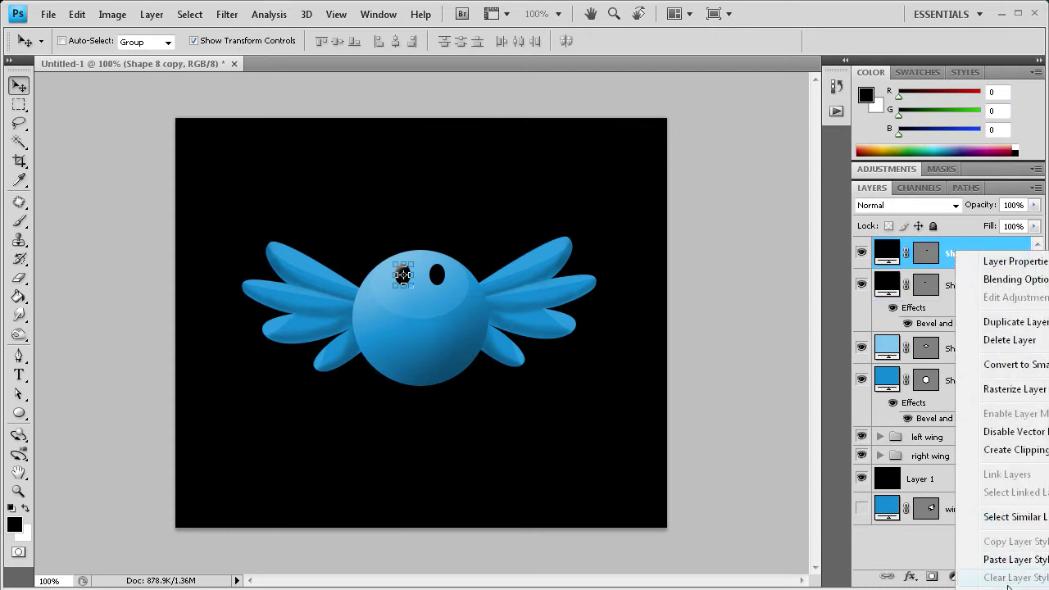
pyautogui.click(1013, 559)
pyautogui.click(1025, 254)
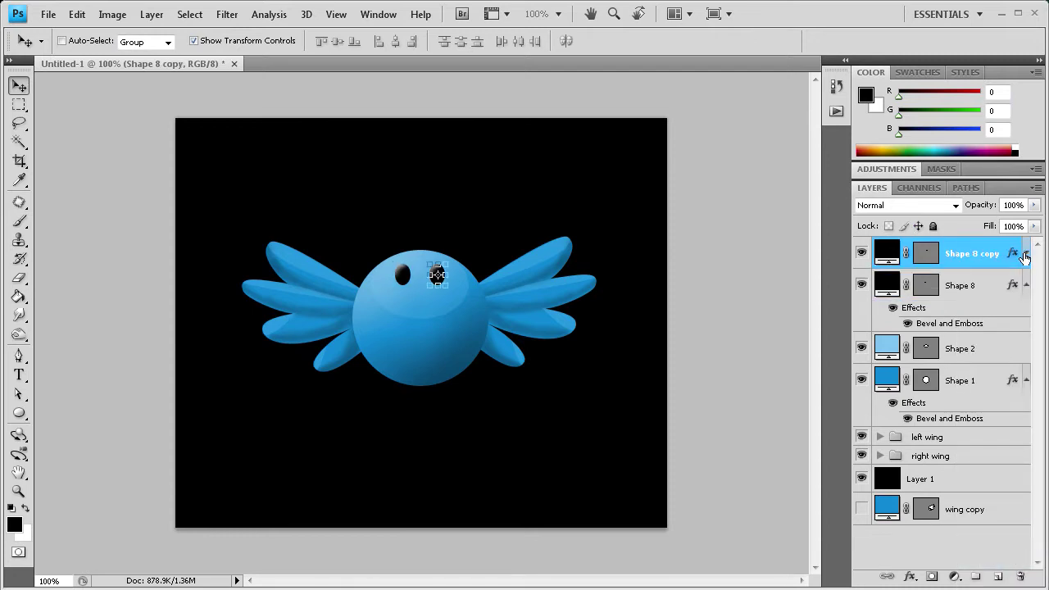
pyautogui.click(1026, 284)
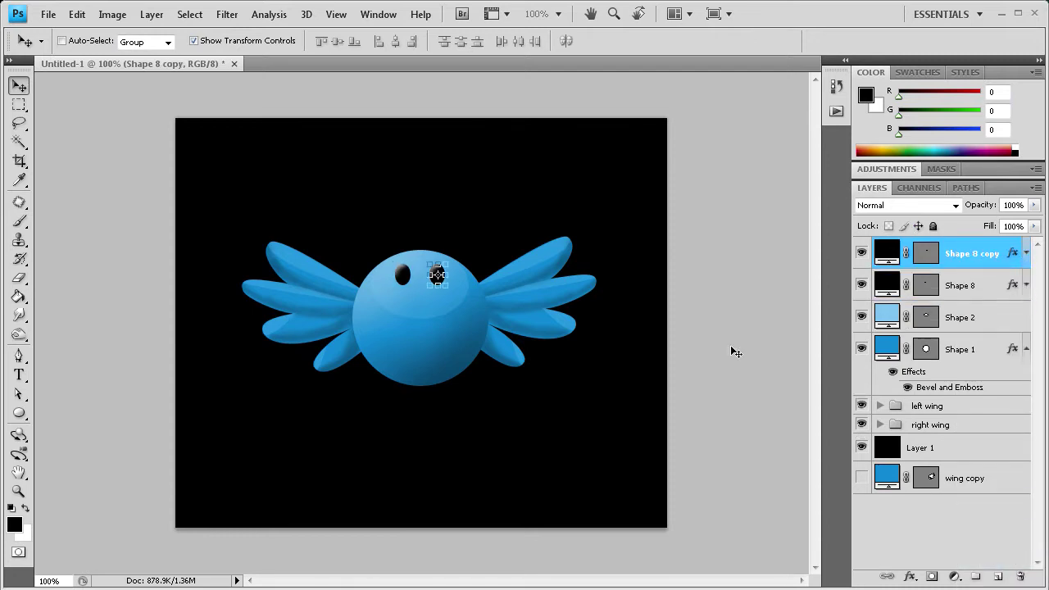
# Zoom in on the bird to 300%.
pyautogui.click(18, 492)
pyautogui.click(333, 348)
pyautogui.scroll(1, 452, 290)
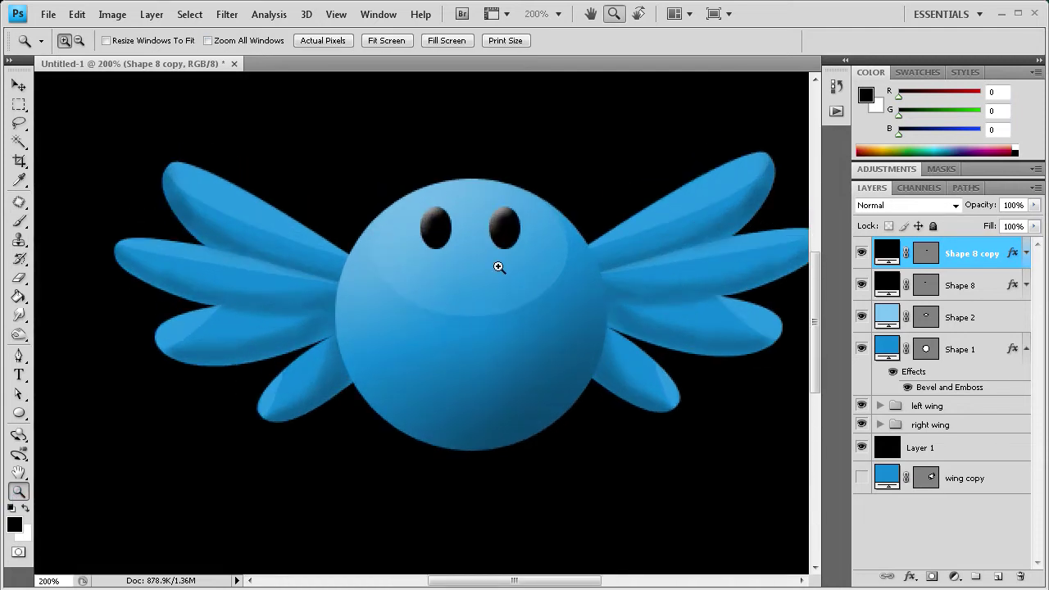
pyautogui.click(498, 267)
pyautogui.scroll(-1, 196, 270)
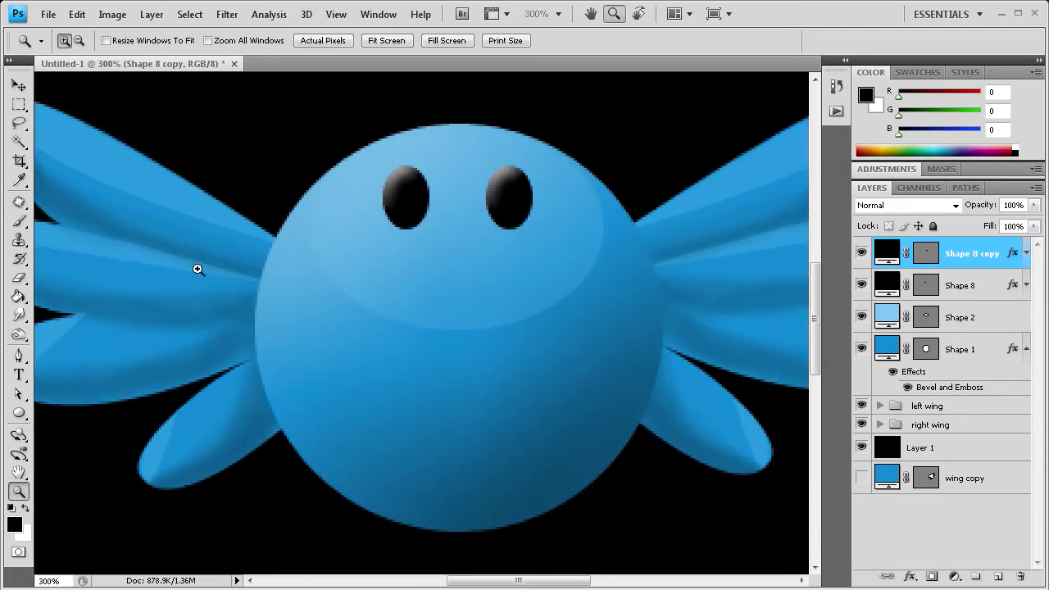
# Draw a four-point diamond beak shape between and below the eyes with the Pen tool.
pyautogui.click(18, 354)
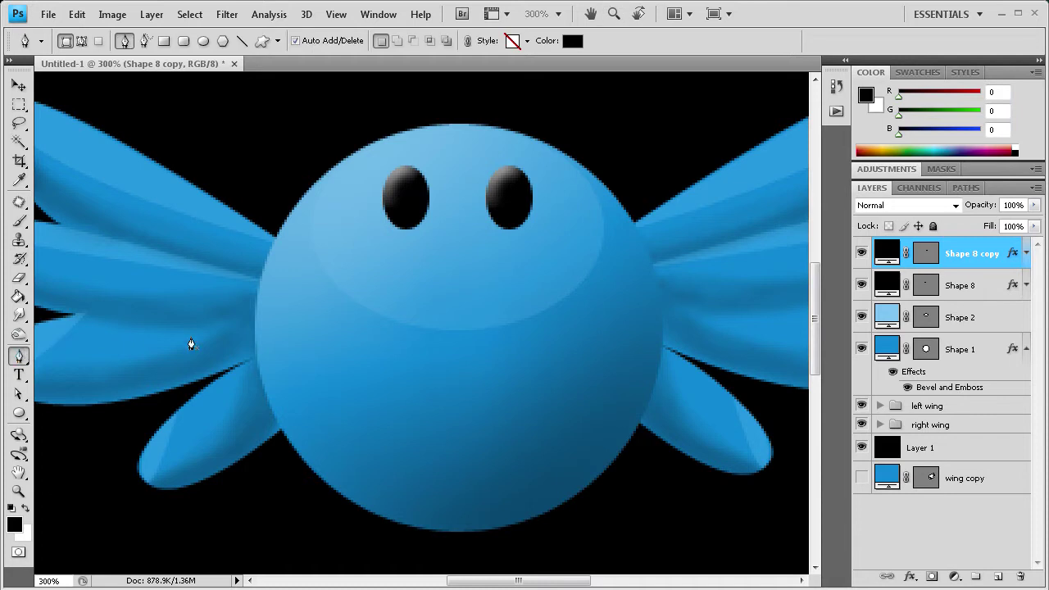
pyautogui.click(458, 228)
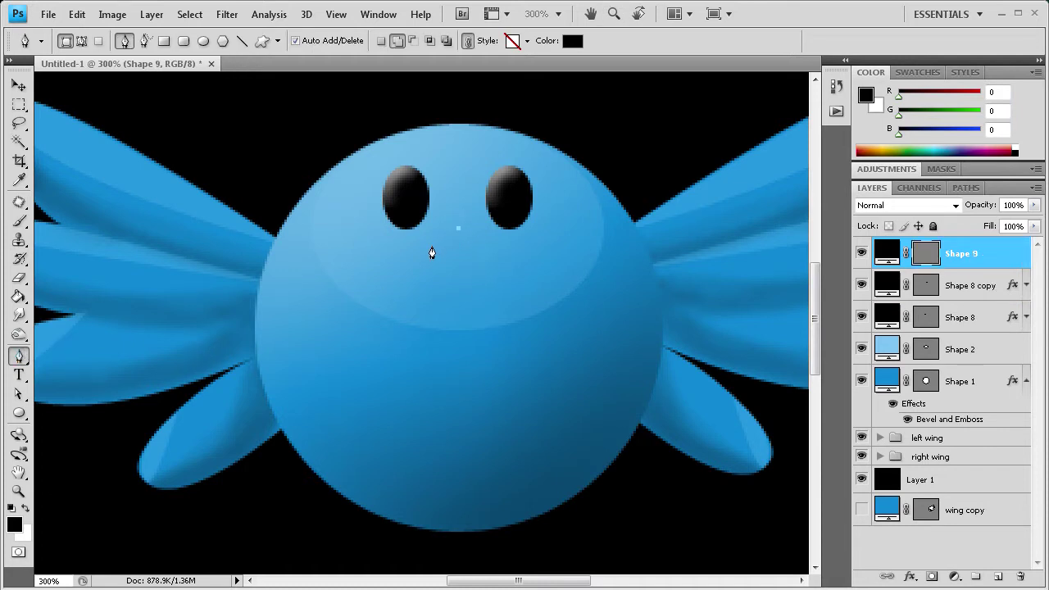
pyautogui.click(480, 248)
pyautogui.hotkey('ctrl', 'z')
pyautogui.click(456, 268)
pyautogui.click(471, 246)
pyautogui.click(459, 238)
# Adjust the beak's anchor points: widen the right corner, raise the top, shorten the bottom.
pyautogui.click(19, 394)
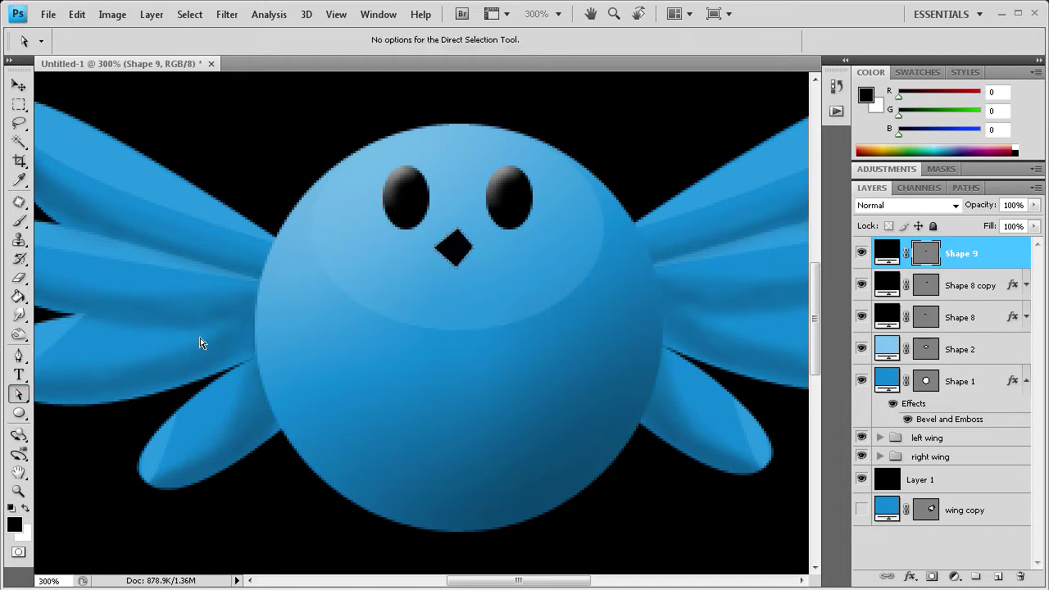
pyautogui.moveTo(475, 247); pyautogui.dragTo(480, 248)
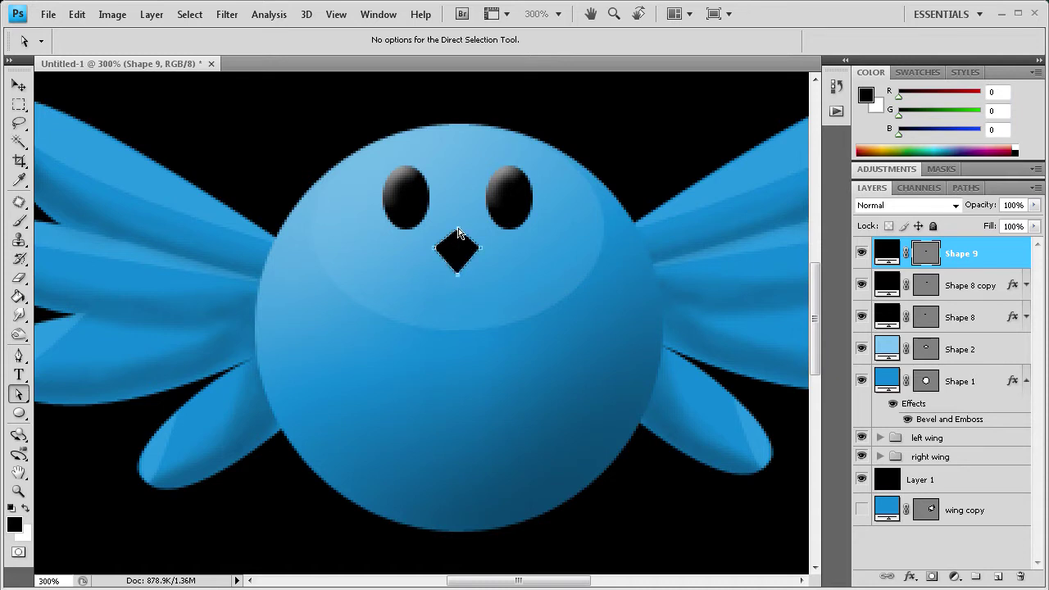
pyautogui.moveTo(458, 224); pyautogui.dragTo(458, 223)
pyautogui.moveTo(457, 269); pyautogui.dragTo(455, 264)
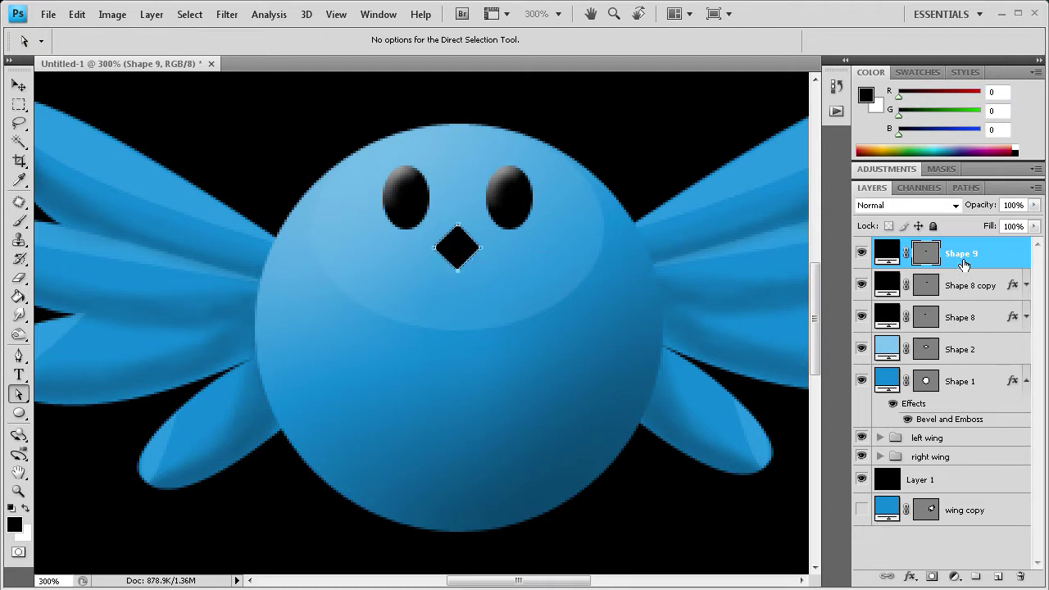
pyautogui.doubleClick(887, 252)
# Set the beak's fill colour to orange-brown bc9418.
pyautogui.click(912, 443)
pyautogui.click(912, 454)
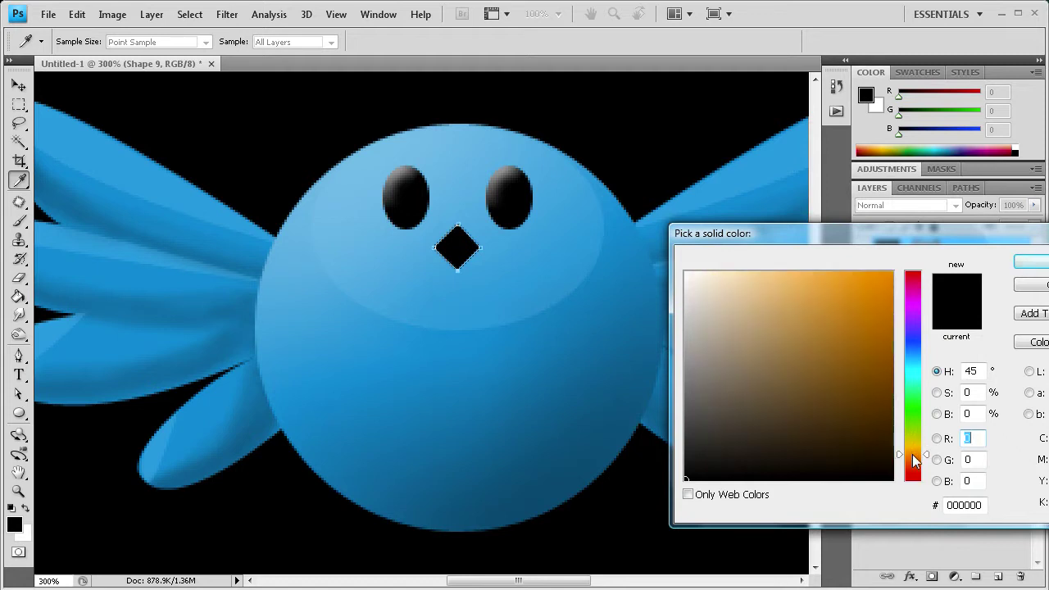
pyautogui.click(874, 342)
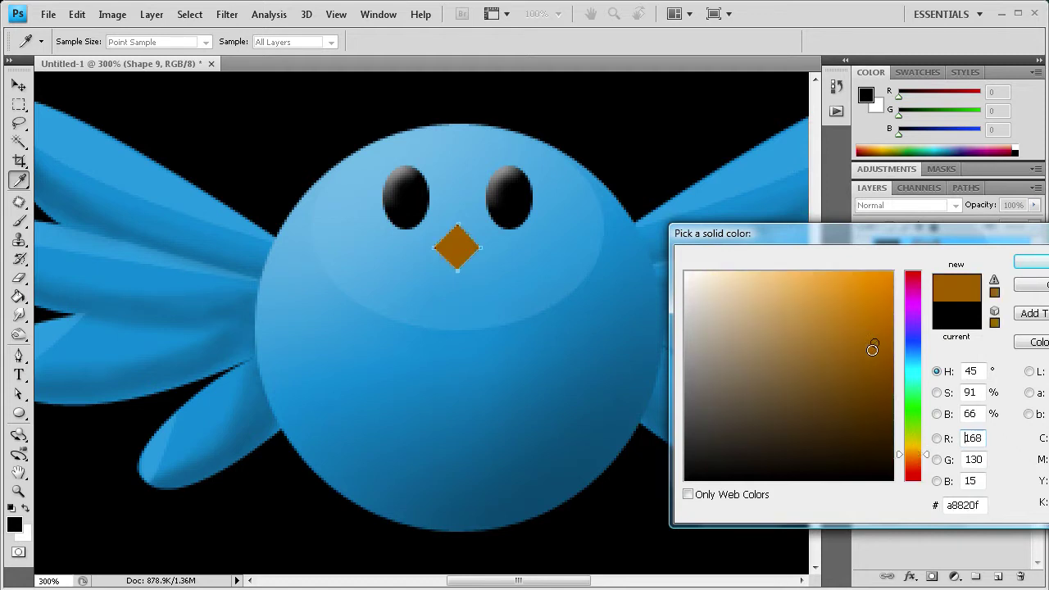
pyautogui.click(866, 326)
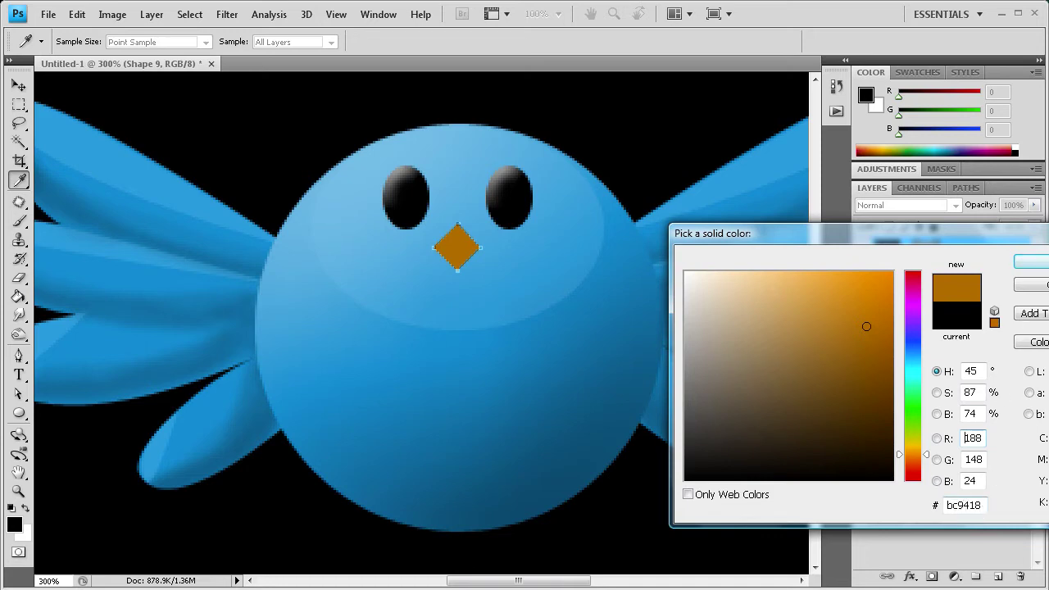
pyautogui.click(1033, 261)
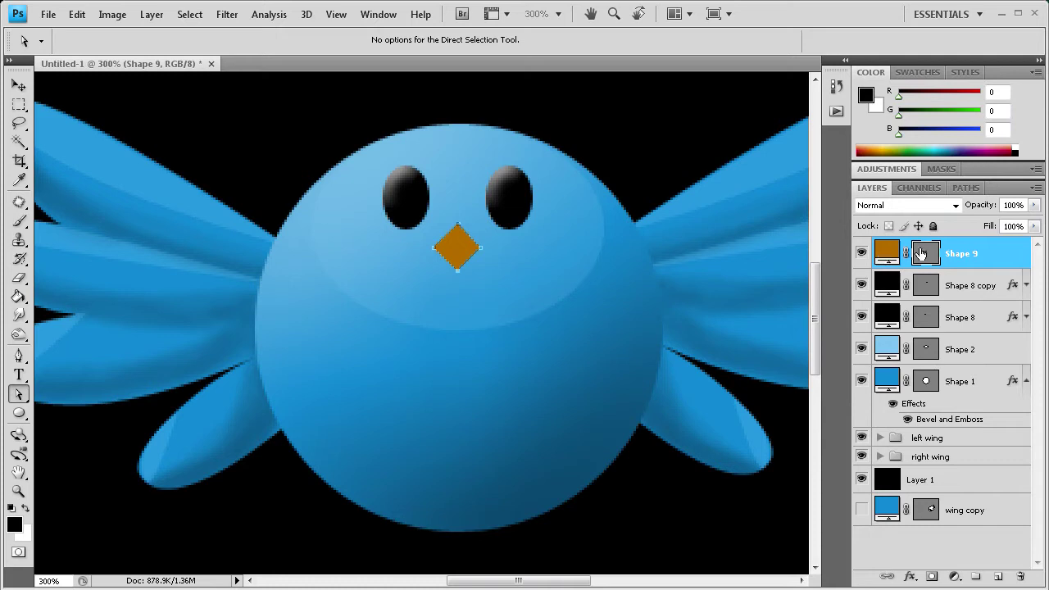
# Rasterize the beak's Shape 9 layer.
pyautogui.rightClick(958, 249)
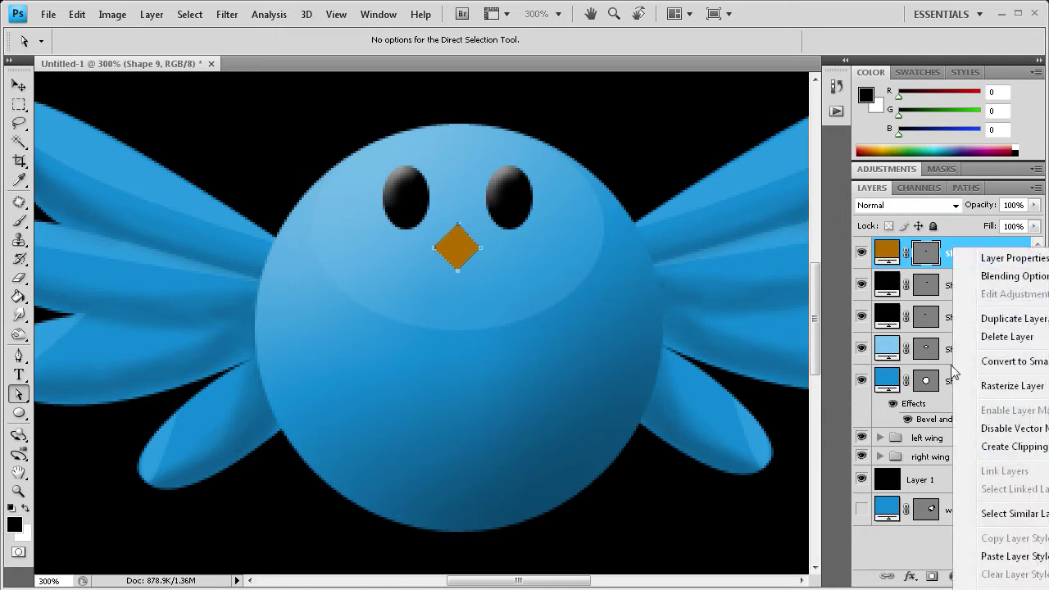
pyautogui.click(1007, 387)
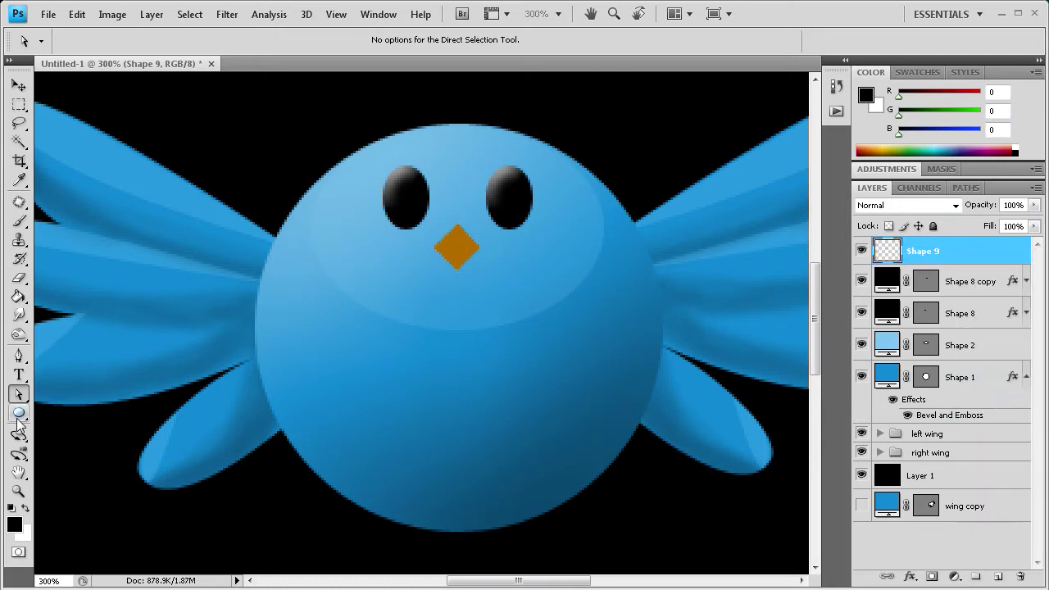
pyautogui.click(18, 335)
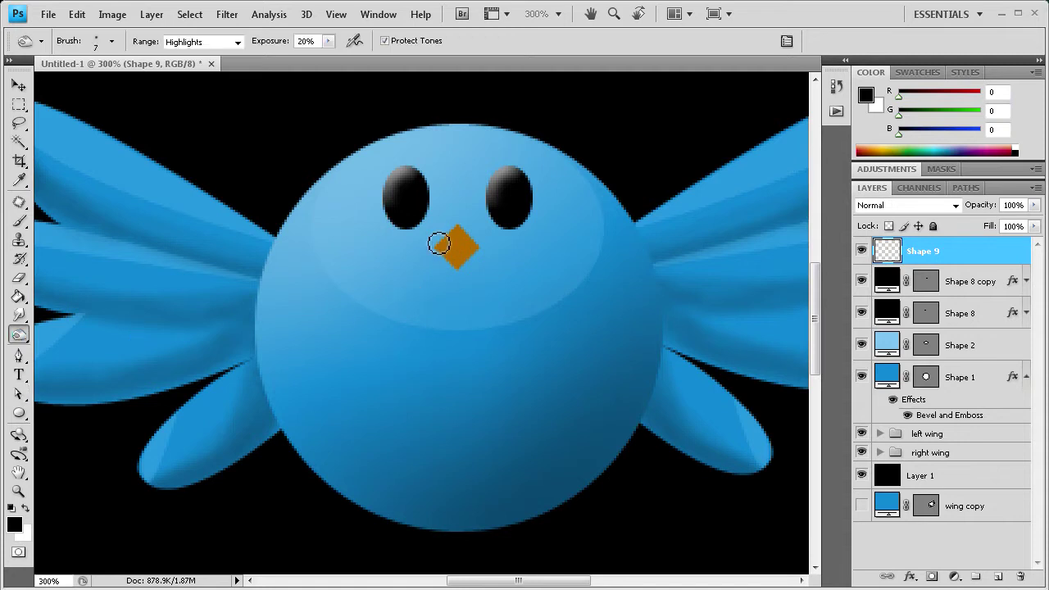
# Shrink the Dodge brush, lighten highlights on the beak, then zoom out to the whole bird.
pyautogui.press('[')
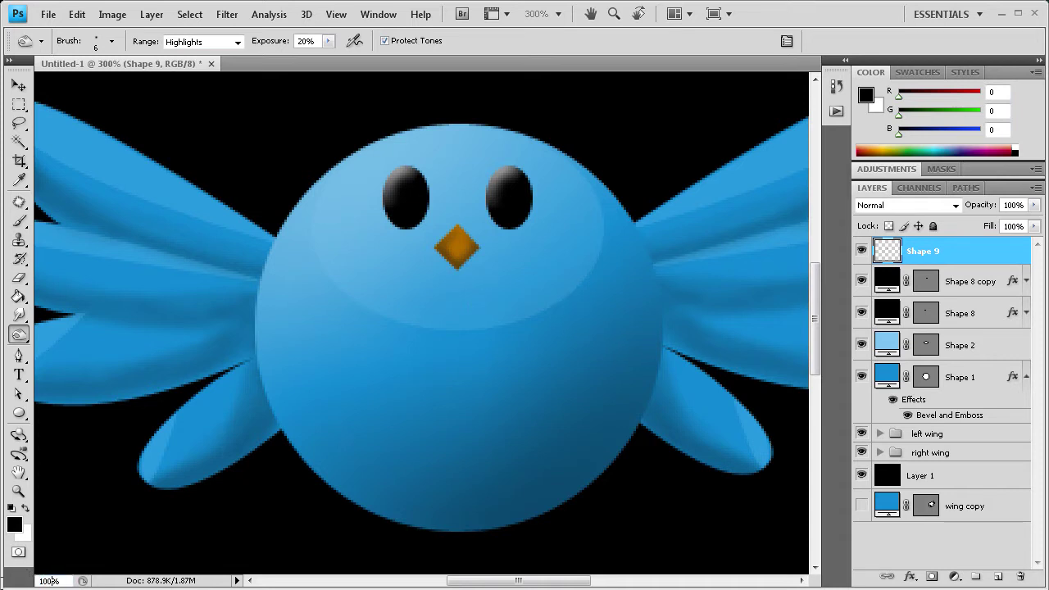
pyautogui.hotkey('ctrl', '1')
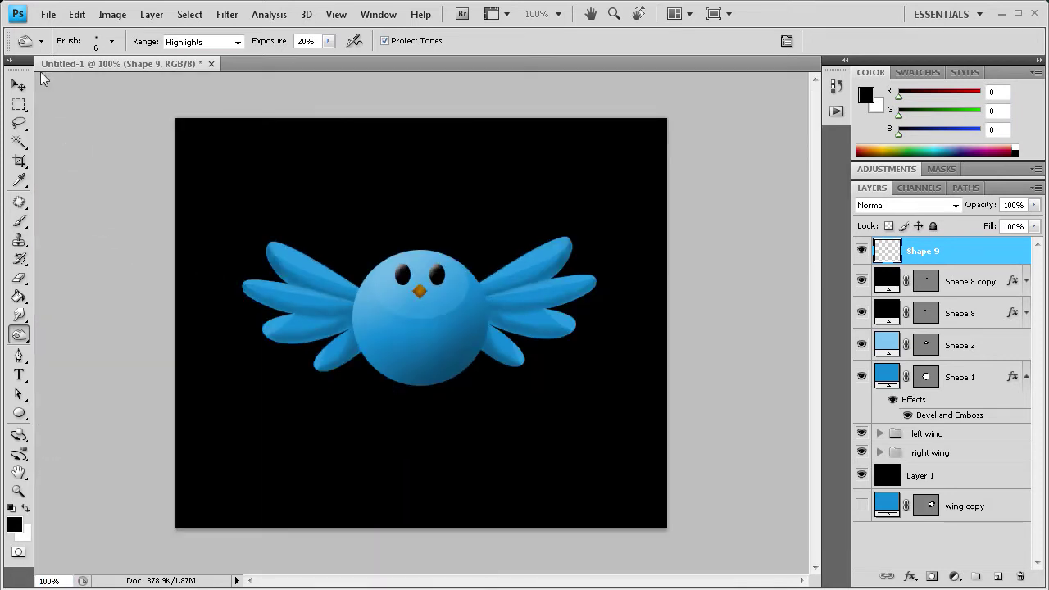
# Scale the beak up to about 122.5%, hide transform controls, and nudge it left and down.
pyautogui.click(18, 85)
pyautogui.moveTo(429, 301); pyautogui.dragTo(432, 307)
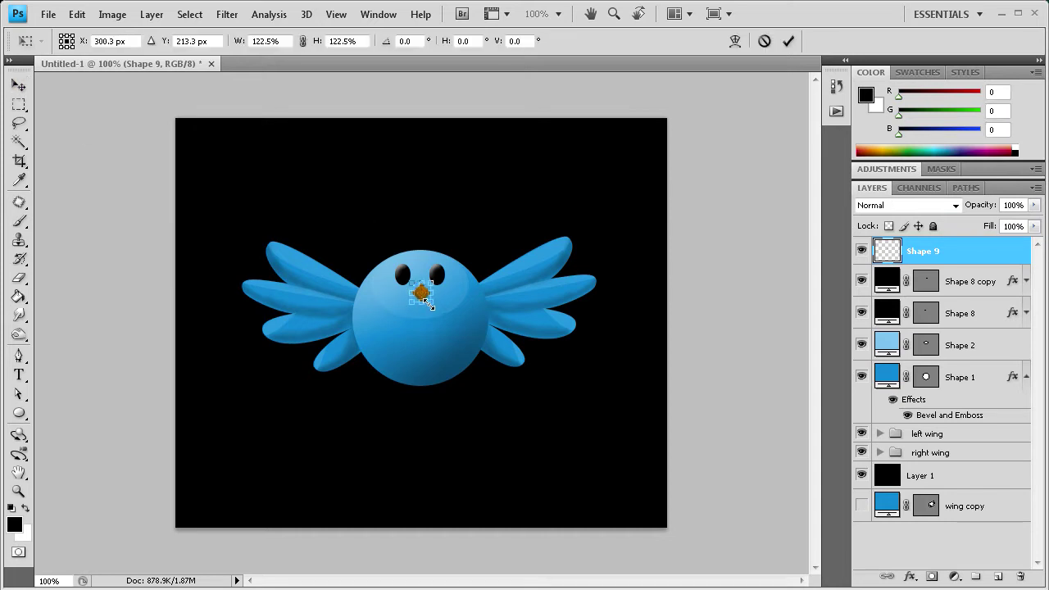
pyautogui.click(787, 41)
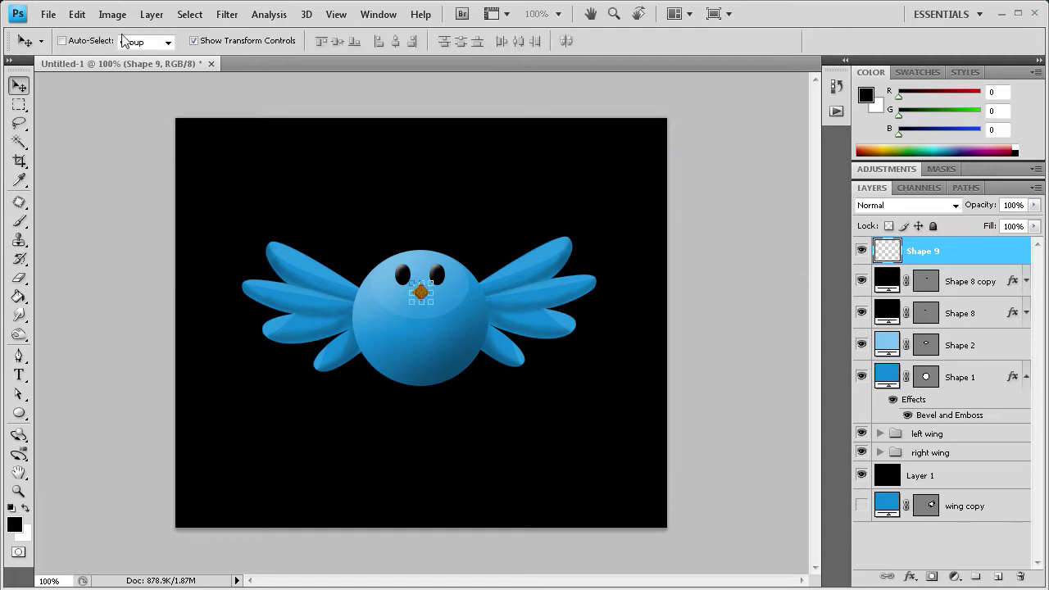
pyautogui.click(194, 40)
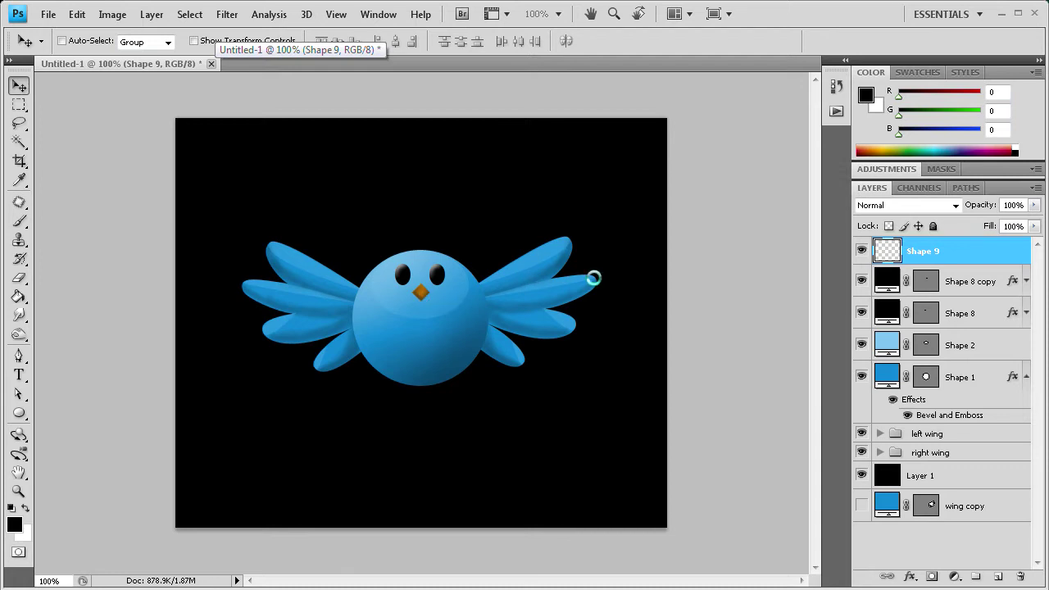
pyautogui.press('Left')
pyautogui.press('Left')
pyautogui.press('Down')
pyautogui.press('Down')
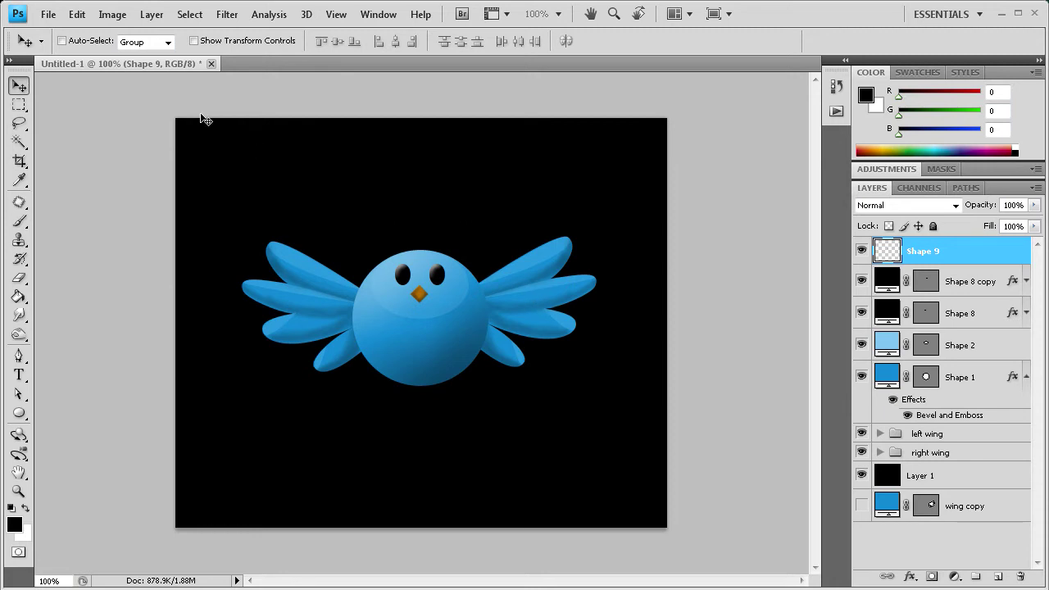
# Turn transform controls back on and zoom in on the bird's body.
pyautogui.click(194, 40)
pyautogui.click(18, 414)
pyautogui.click(18, 490)
pyautogui.click(337, 382)
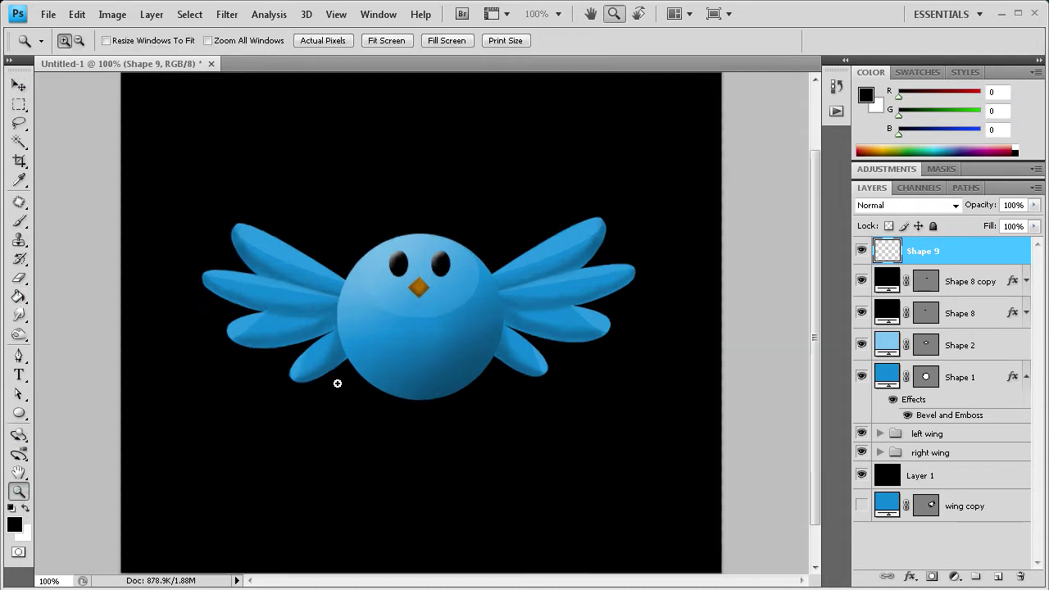
pyautogui.click(379, 400)
pyautogui.scroll(3, 419, 402)
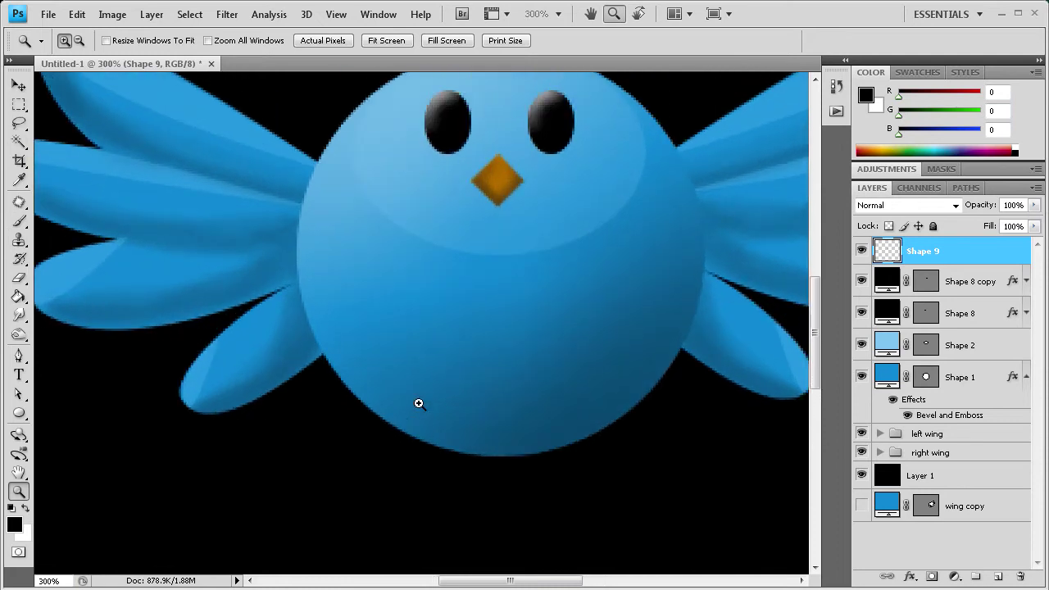
# Draw a small tall ellipse and move it onto the lower left of the belly.
pyautogui.click(18, 414)
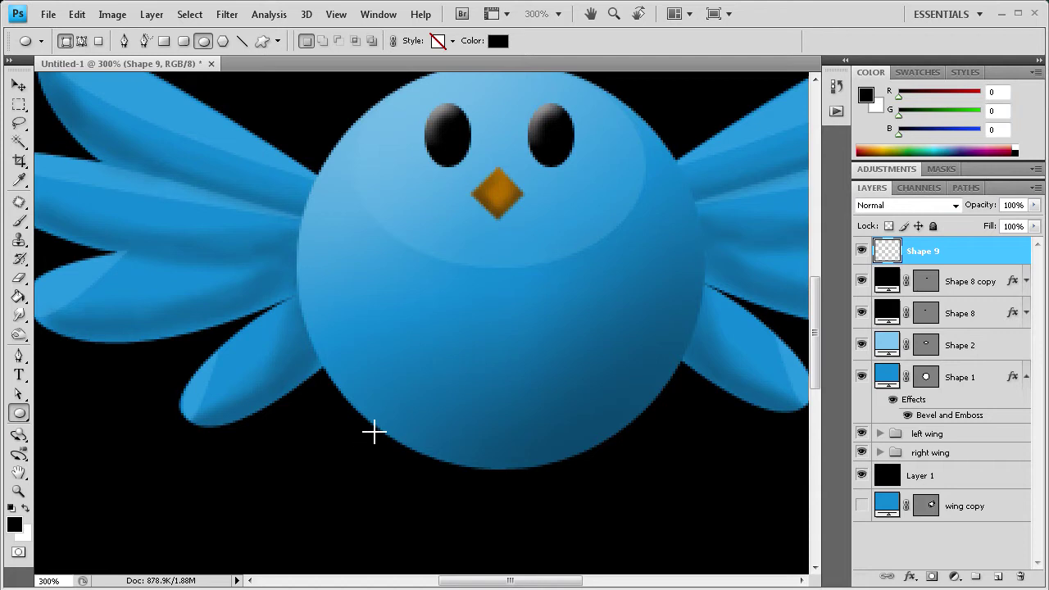
pyautogui.moveTo(394, 454); pyautogui.dragTo(390, 458)
pyautogui.moveTo(391, 458); pyautogui.dragTo(390, 457)
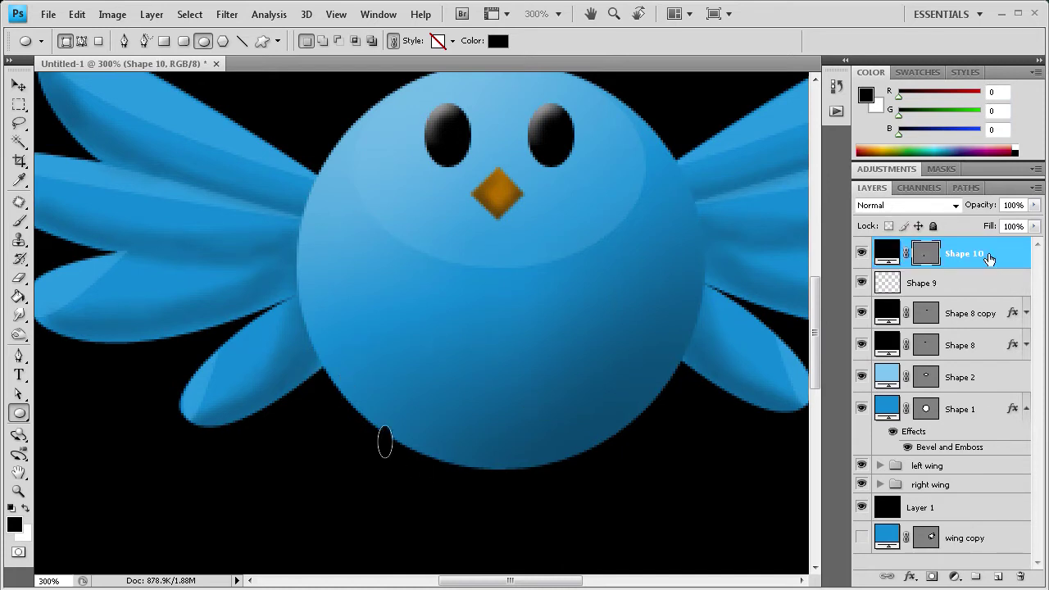
pyautogui.click(18, 86)
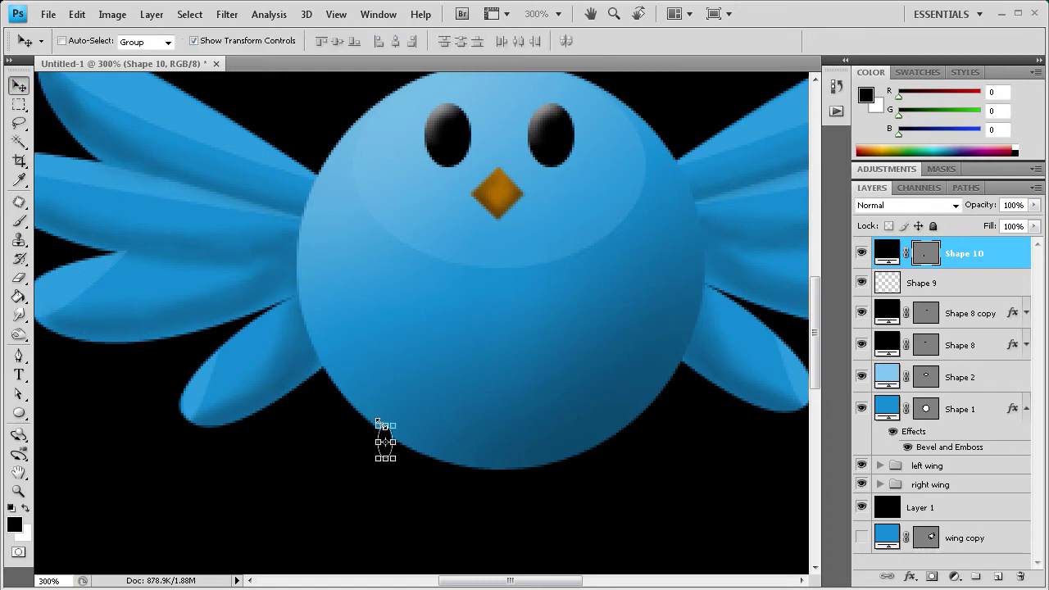
pyautogui.moveTo(386, 430); pyautogui.dragTo(408, 366)
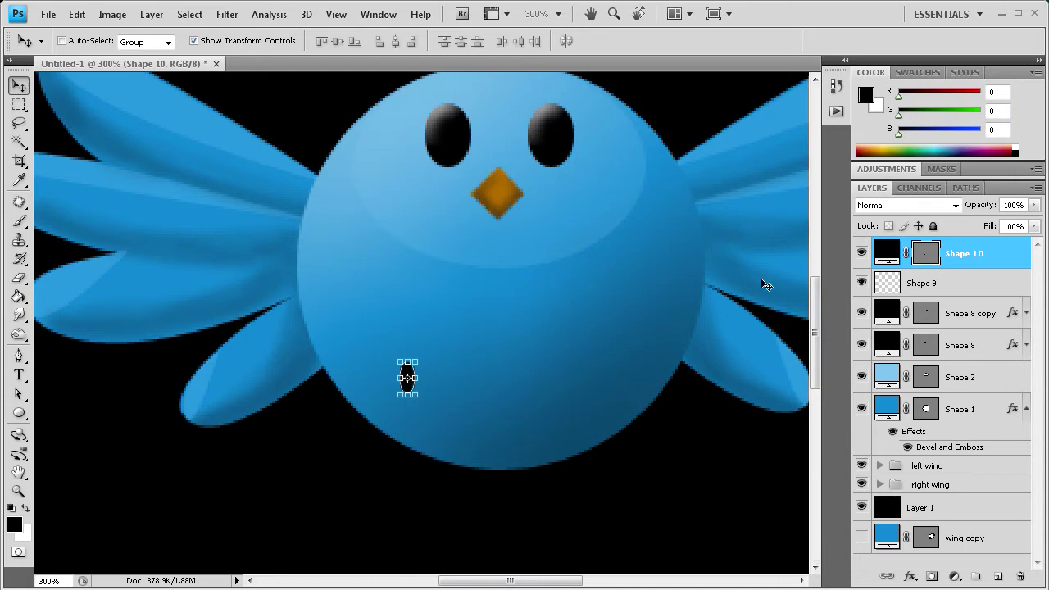
pyautogui.doubleClick(888, 246)
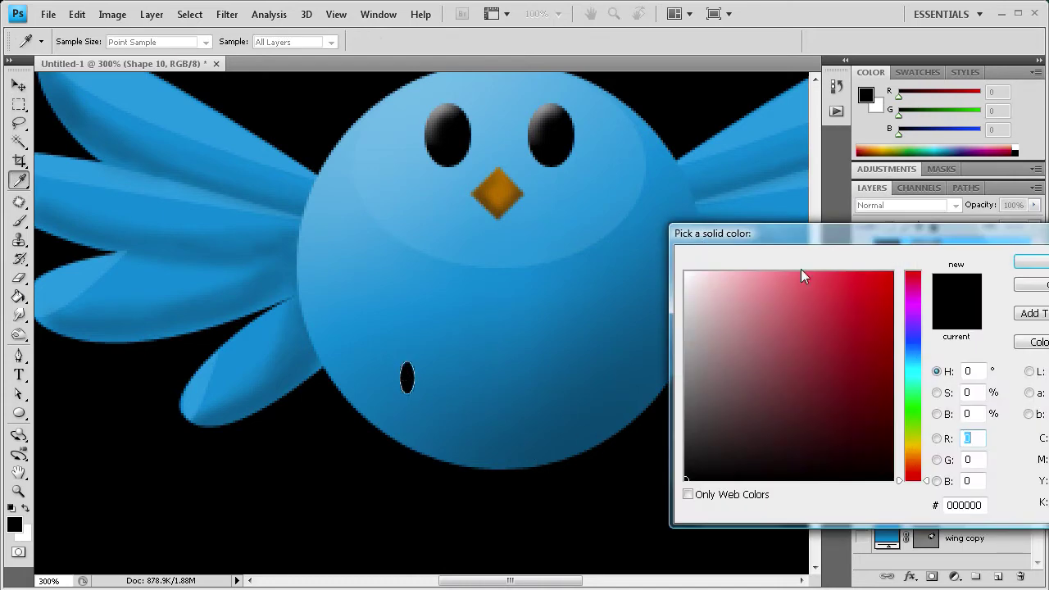
# Change the Shape 10 oval's fill from black to golden c9ae19.
pyautogui.moveTo(909, 417); pyautogui.dragTo(914, 450)
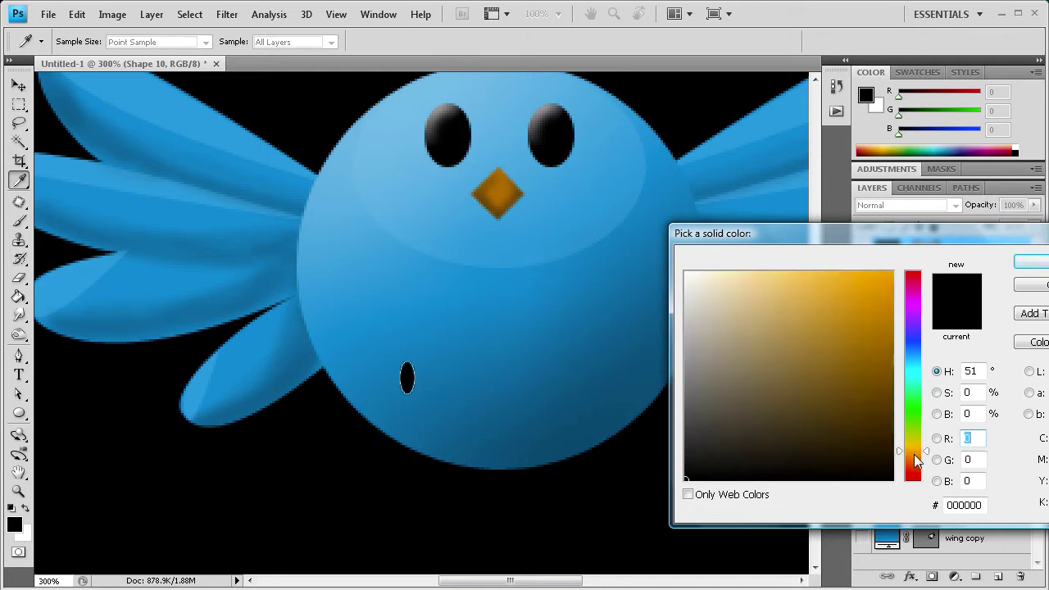
pyautogui.moveTo(856, 287); pyautogui.dragTo(856, 316)
pyautogui.click(844, 304)
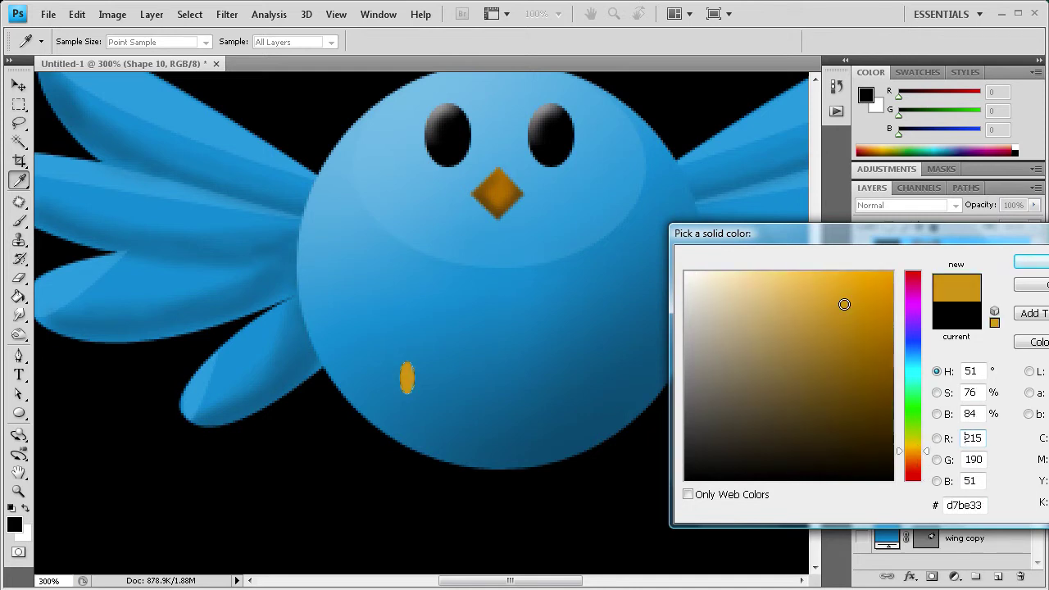
pyautogui.click(867, 315)
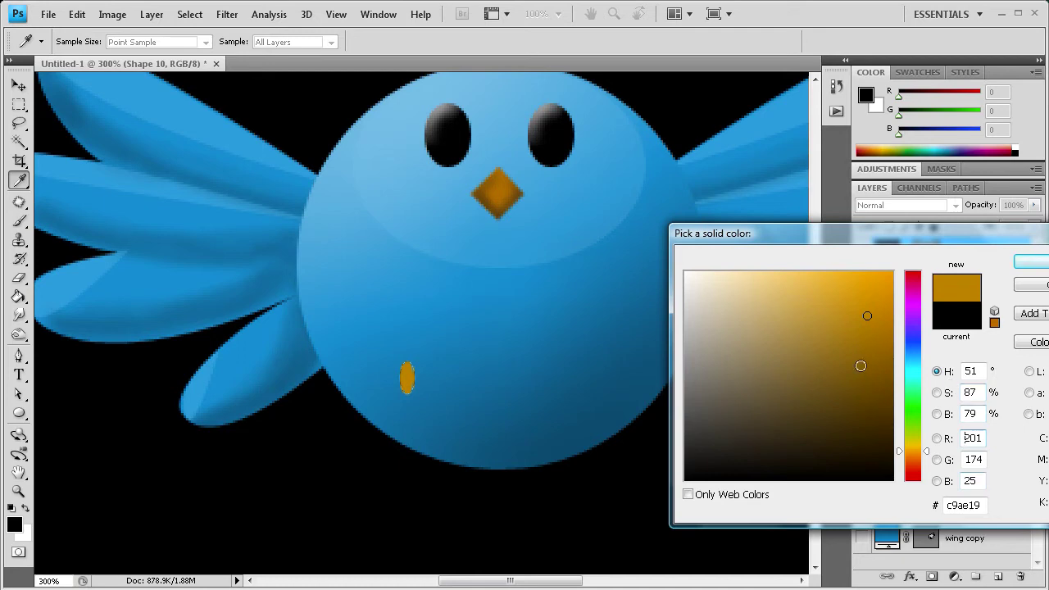
pyautogui.click(1029, 261)
pyautogui.press('v')
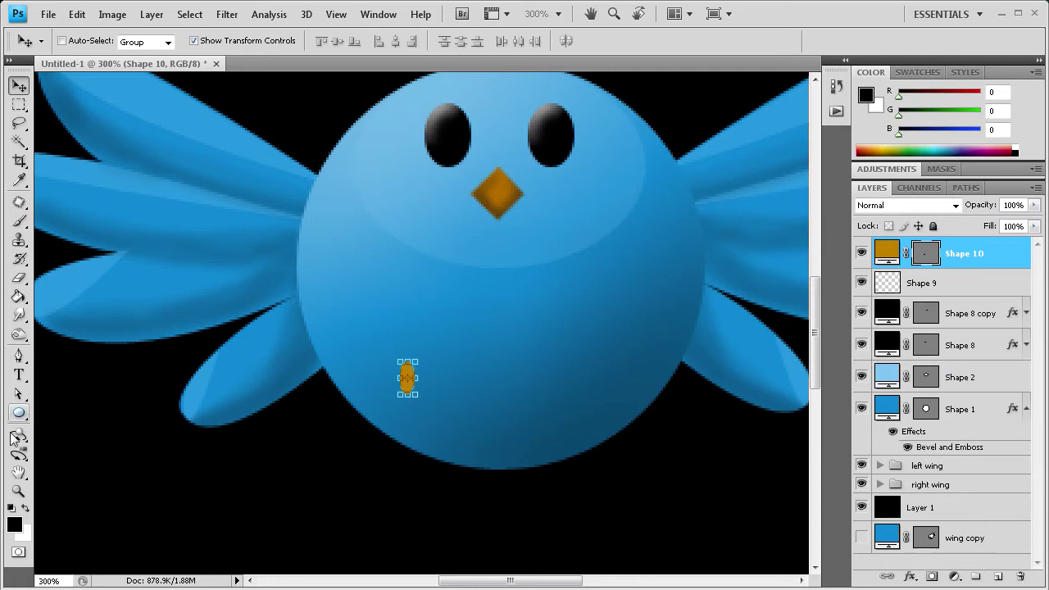
pyautogui.click(19, 334)
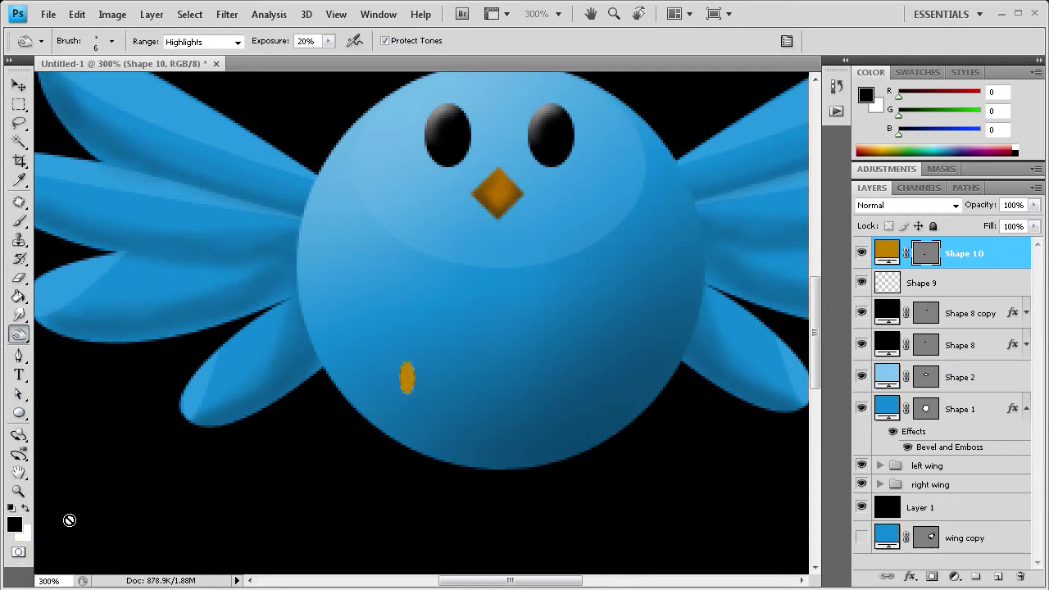
# Zoom in, rasterize the Shape 10 layer, and dodge highlights onto the golden oval.
pyautogui.click(19, 490)
pyautogui.click(464, 409)
pyautogui.rightClick(979, 246)
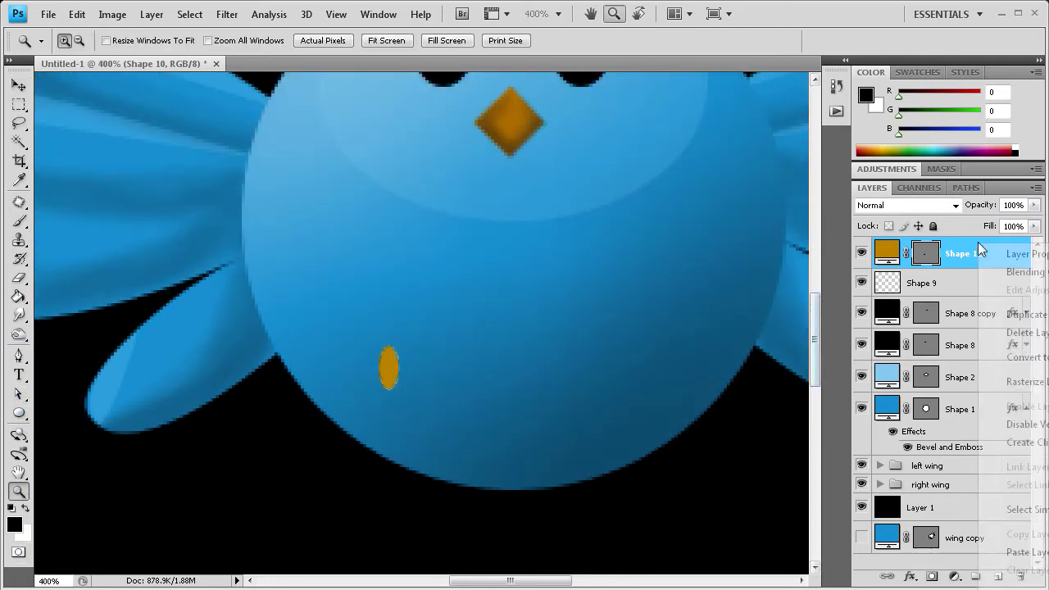
pyautogui.click(1028, 382)
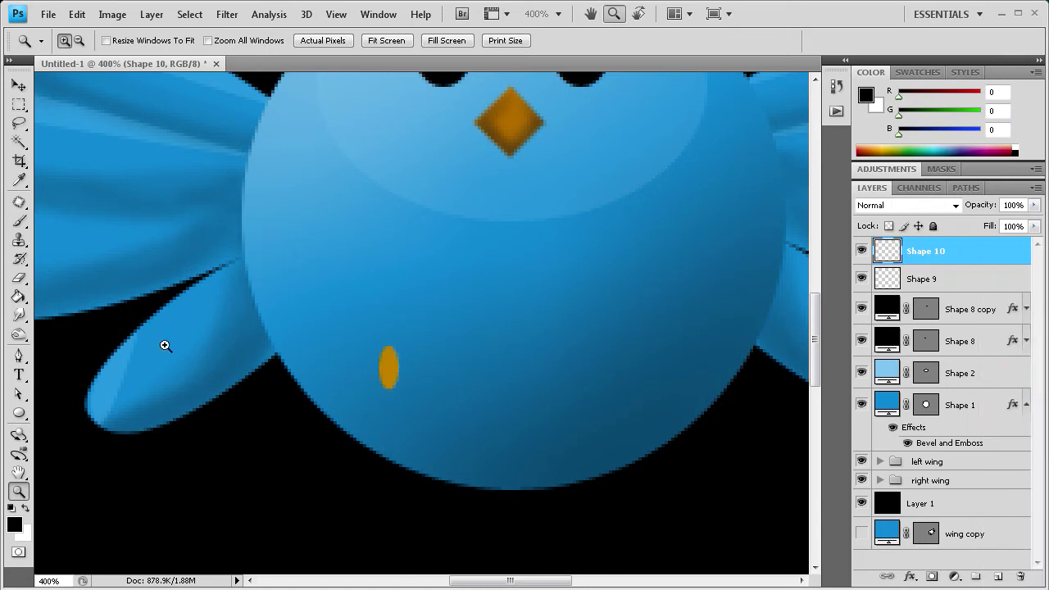
pyautogui.click(19, 335)
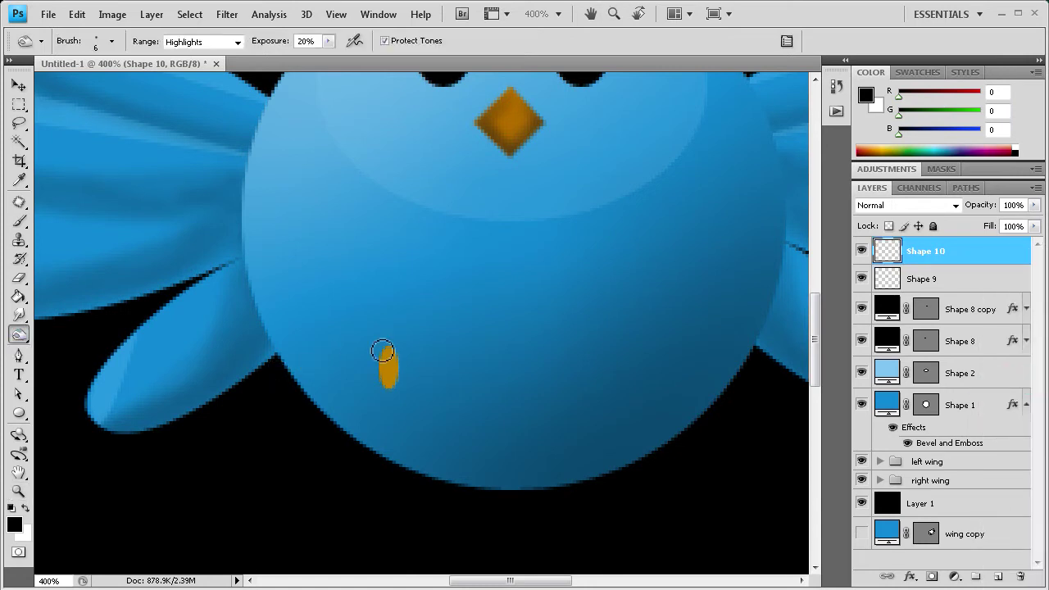
pyautogui.moveTo(383, 353)
pyautogui.mouseDown()
pyautogui.moveTo(382, 381)
pyautogui.moveTo(386, 363)
pyautogui.moveTo(402, 360)
pyautogui.moveTo(402, 393)
pyautogui.moveTo(398, 363)
pyautogui.moveTo(412, 374)
pyautogui.moveTo(395, 397)
pyautogui.moveTo(409, 363)
pyautogui.moveTo(400, 386)
pyautogui.moveTo(405, 352)
pyautogui.moveTo(389, 400)
pyautogui.moveTo(379, 368)
pyautogui.moveTo(391, 403)
pyautogui.moveTo(402, 358)
pyautogui.moveTo(391, 395)
pyautogui.moveTo(402, 358)
pyautogui.moveTo(399, 387)
pyautogui.moveTo(382, 363)
pyautogui.moveTo(376, 389)
pyautogui.moveTo(375, 365)
pyautogui.moveTo(377, 392)
pyautogui.moveTo(400, 357)
pyautogui.moveTo(405, 369)
pyautogui.mouseUp()
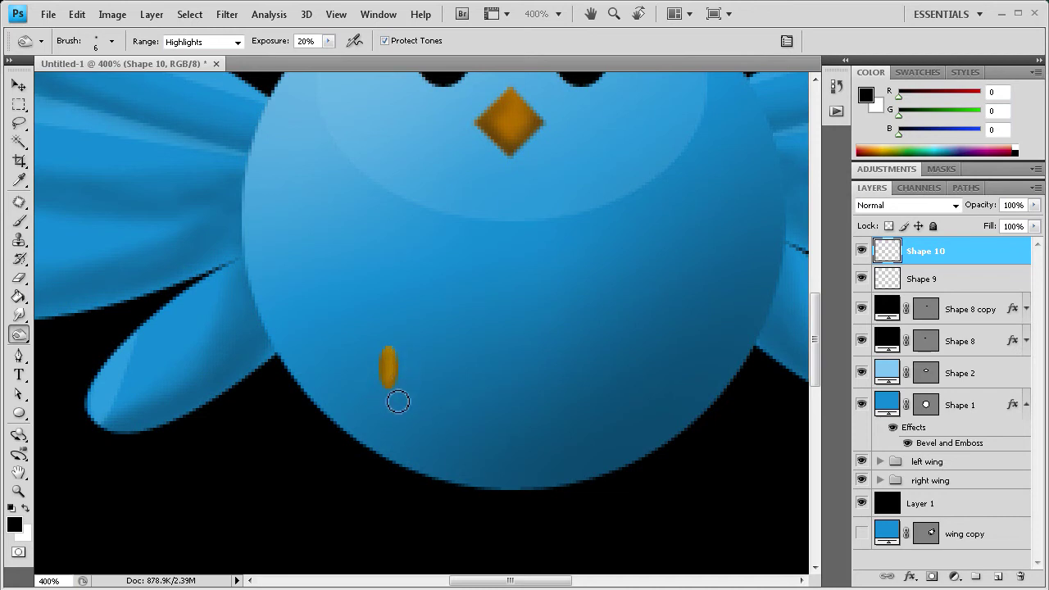
# Set the view zoom back to 100% to see the whole bird.
pyautogui.scroll(-2, 347, 406)
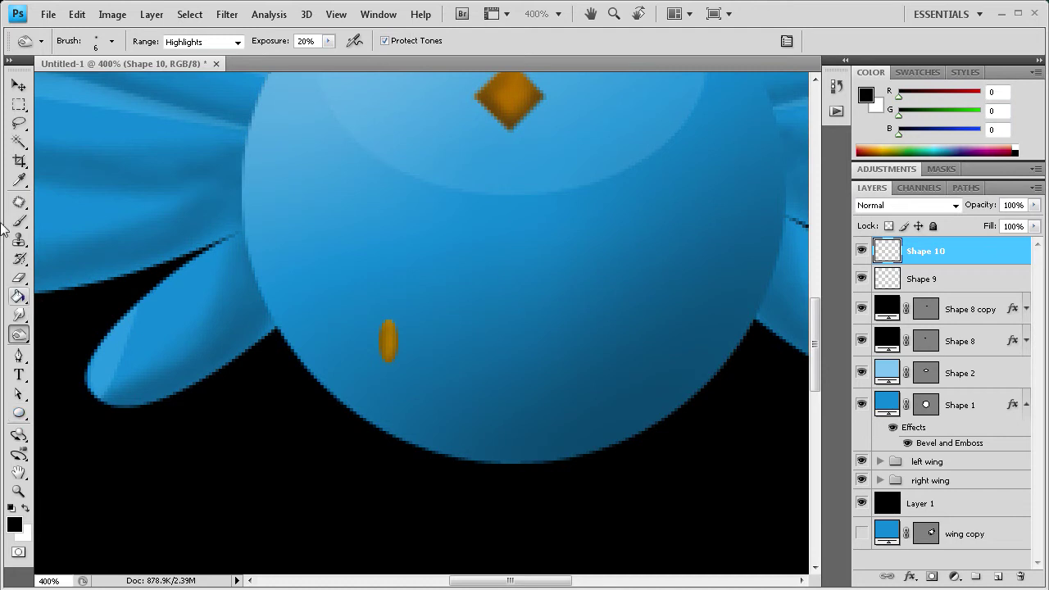
pyautogui.click(54, 581)
pyautogui.write('100')
pyautogui.press('Return')
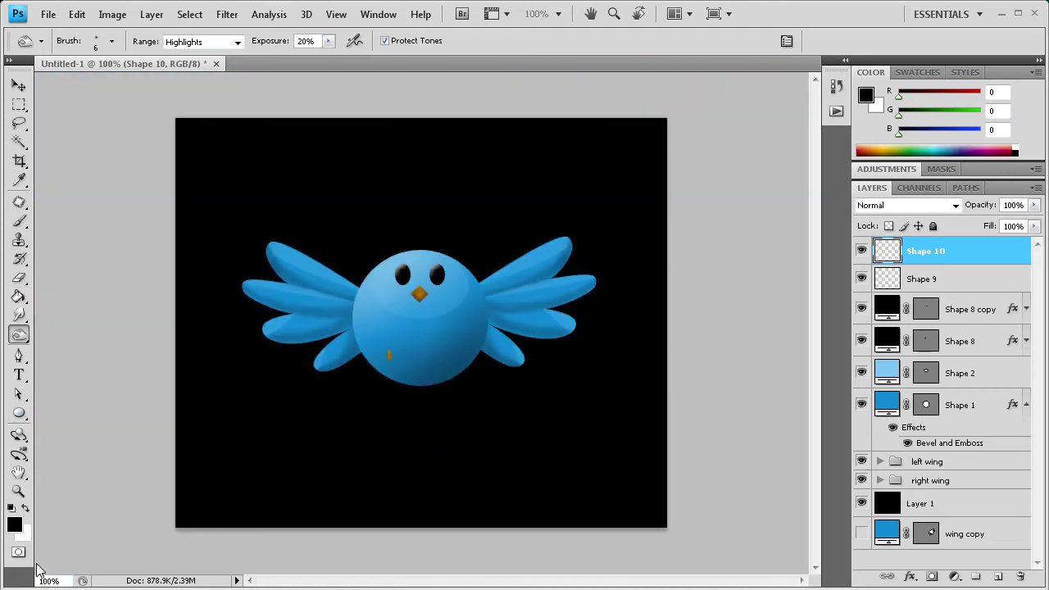
# Resize the small orange Shape 10 oval with Free Transform and commit it.
pyautogui.click(19, 85)
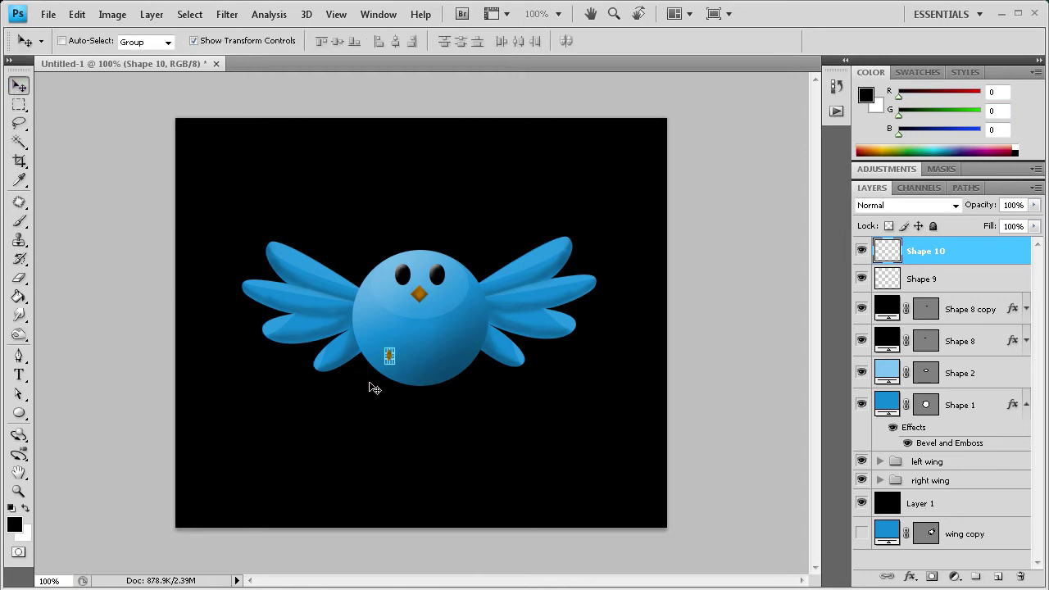
pyautogui.click(396, 365)
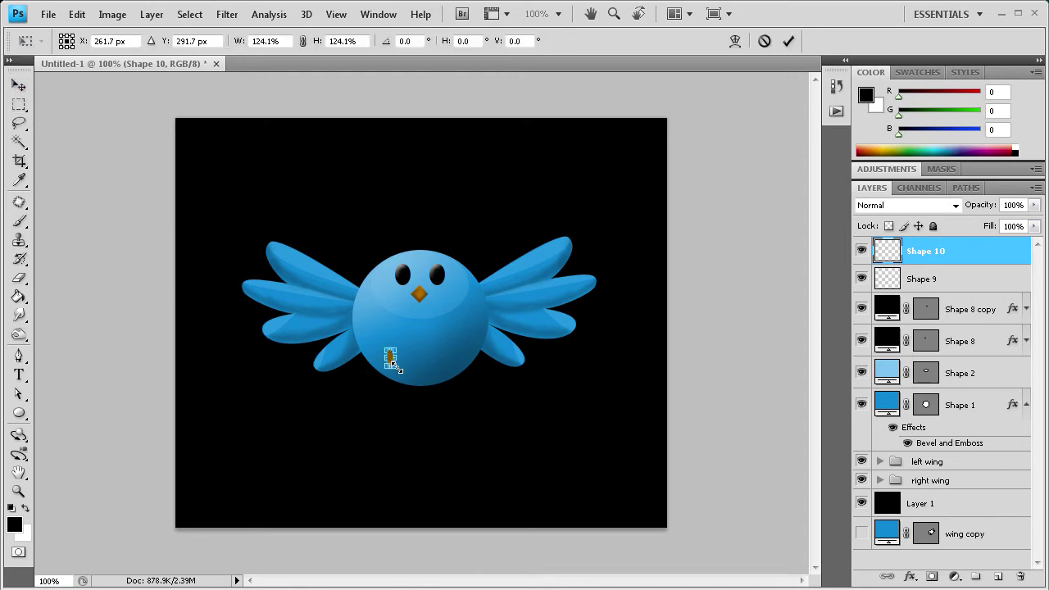
pyautogui.click(788, 40)
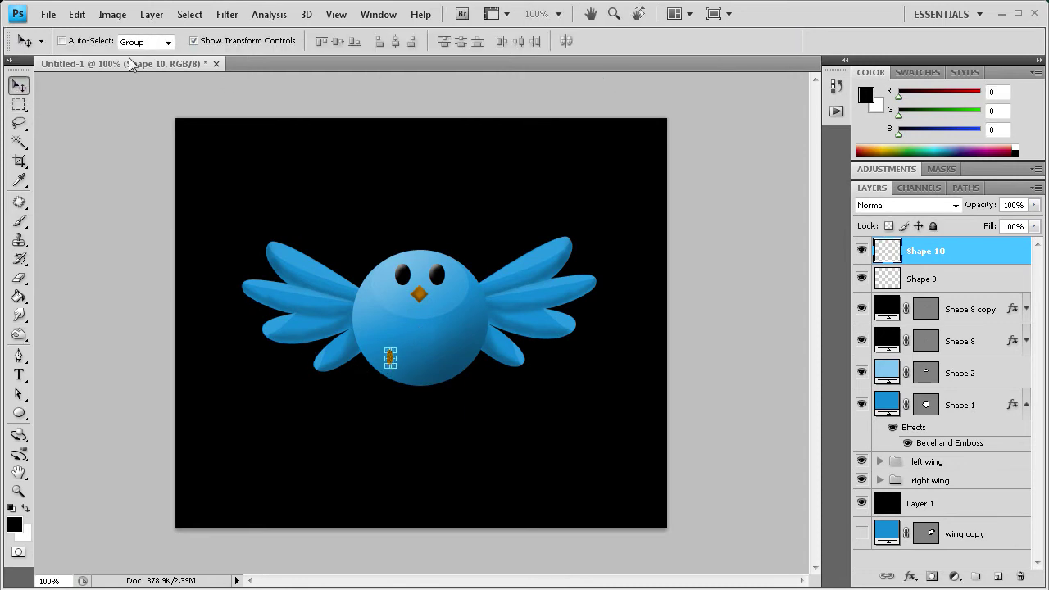
pyautogui.click(195, 41)
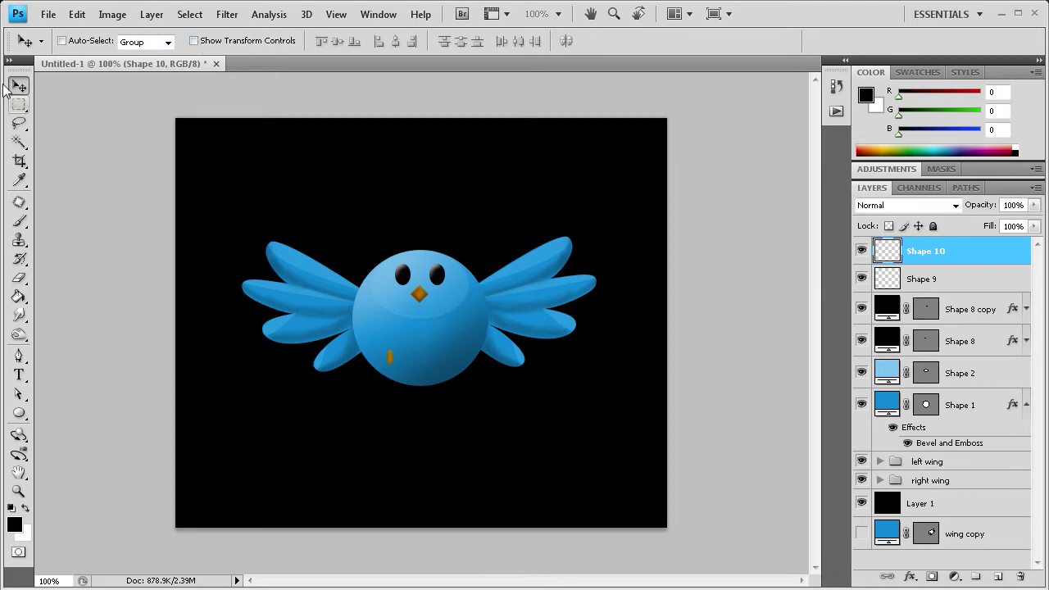
# Adjust the orange oval's transform once more, then duplicate the Shape 10 layer.
pyautogui.click(204, 41)
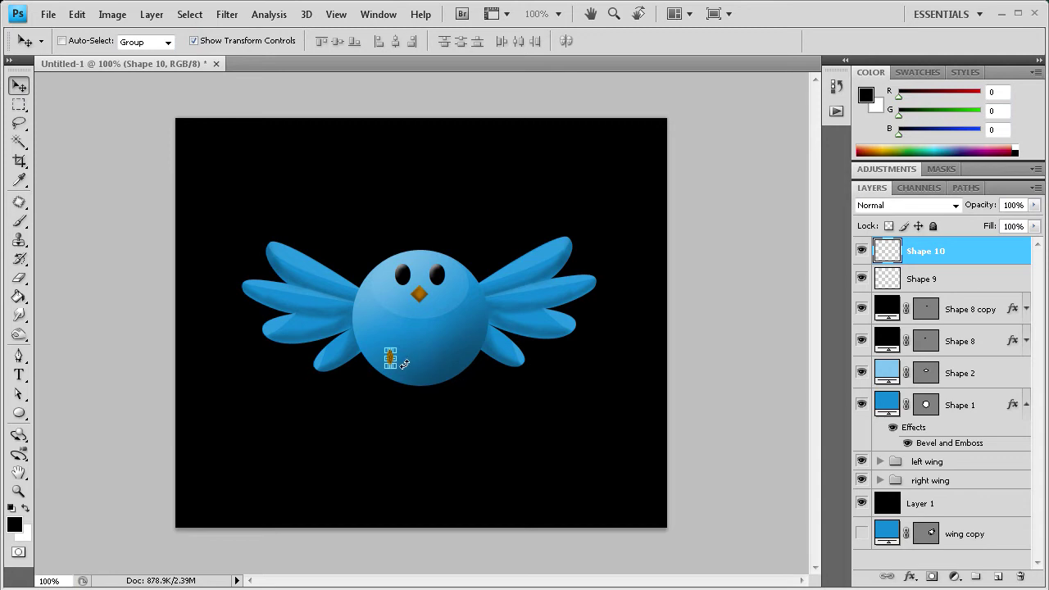
pyautogui.click(398, 369)
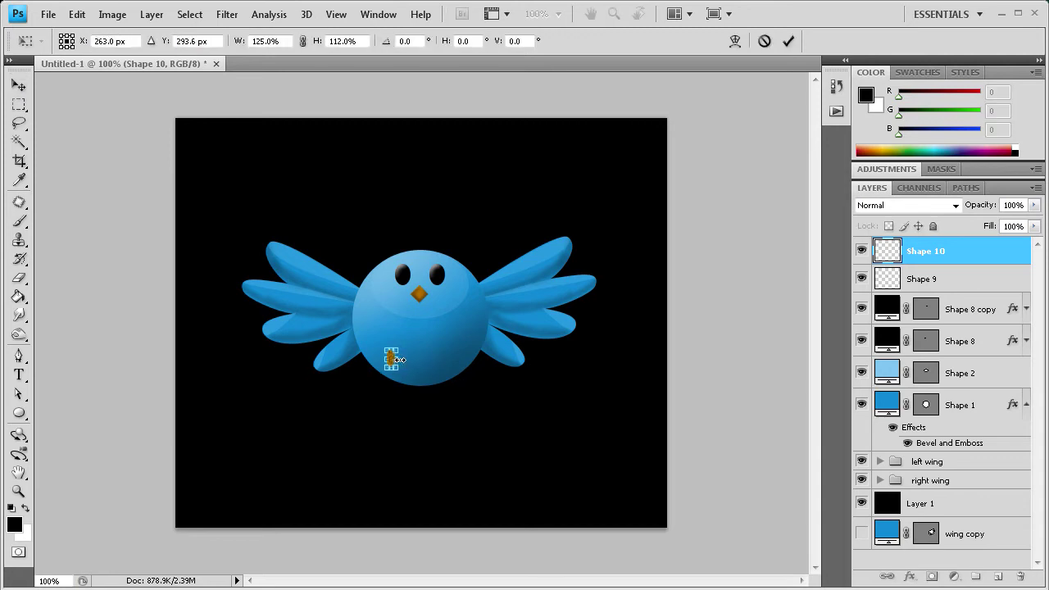
pyautogui.click(787, 41)
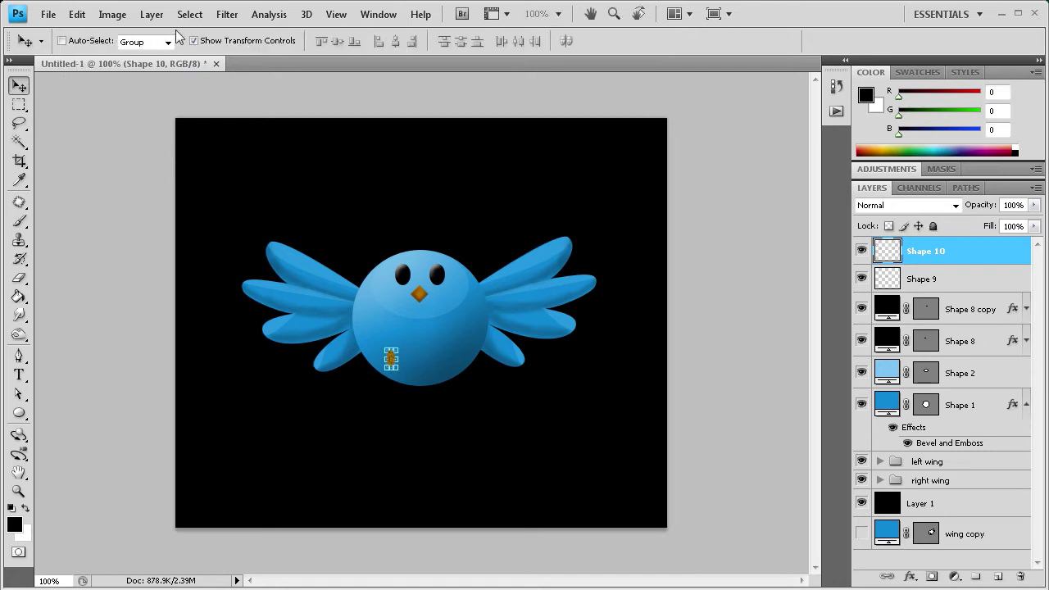
pyautogui.click(194, 41)
pyautogui.moveTo(943, 255); pyautogui.dragTo(994, 578)
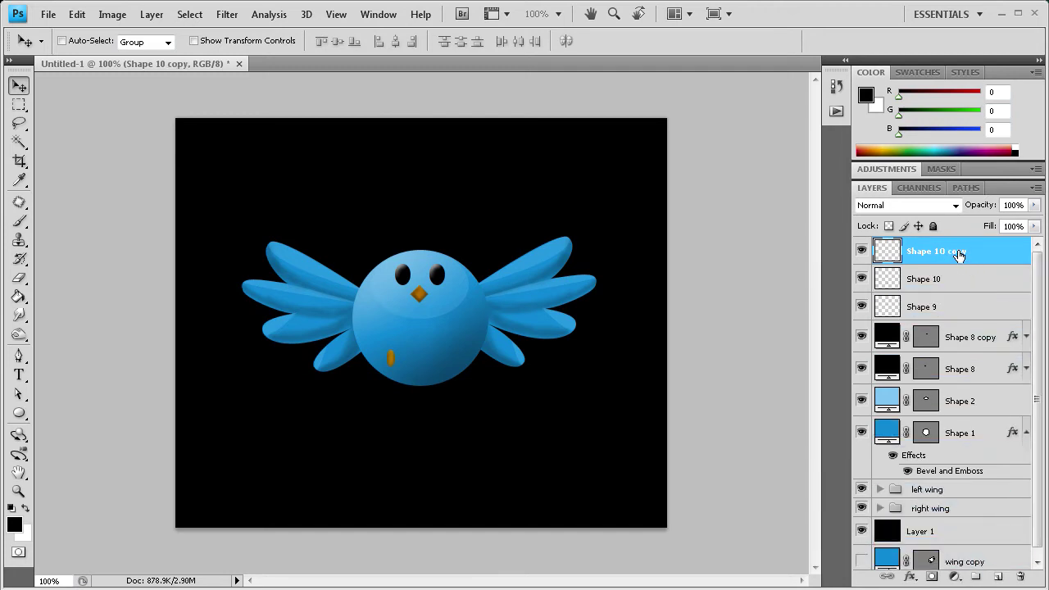
# Check the Shape 9 beak layer's visibility and style unchanged, then select the Shape 10 copy layer.
pyautogui.click(929, 307)
pyautogui.click(862, 309)
pyautogui.click(862, 308)
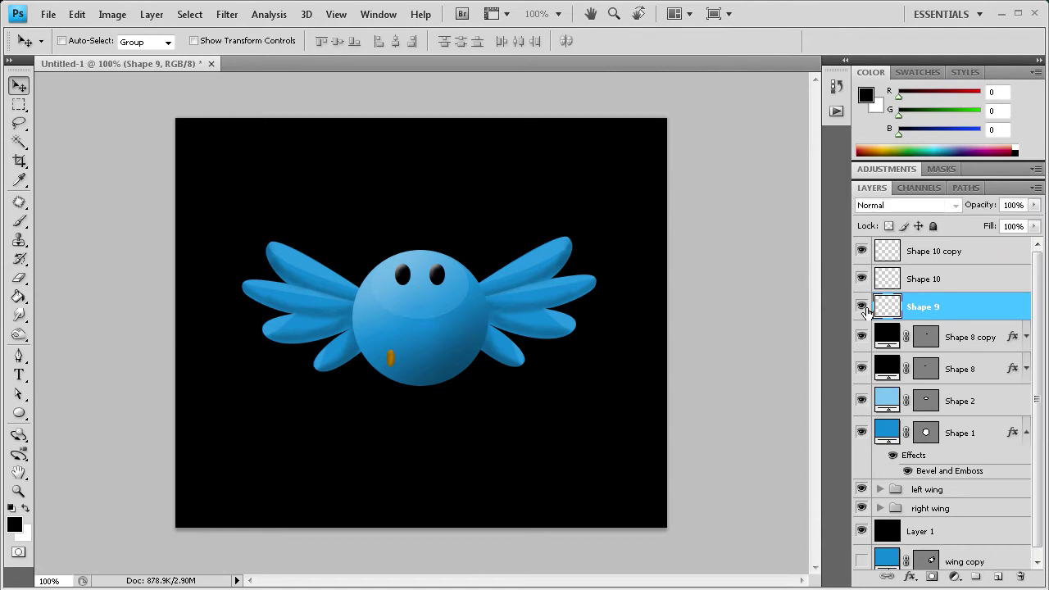
pyautogui.doubleClick(931, 317)
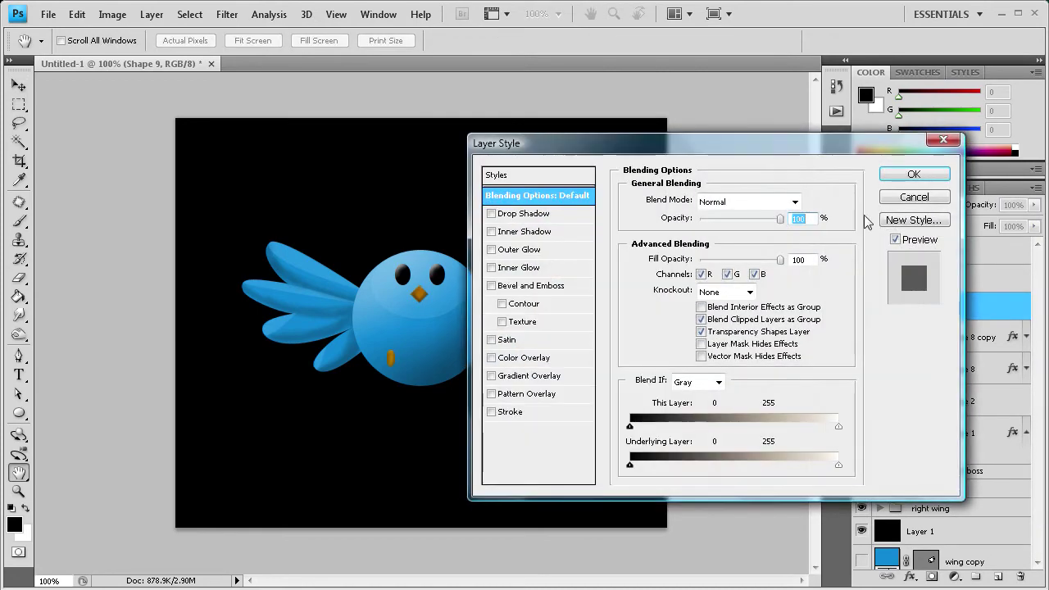
pyautogui.click(926, 200)
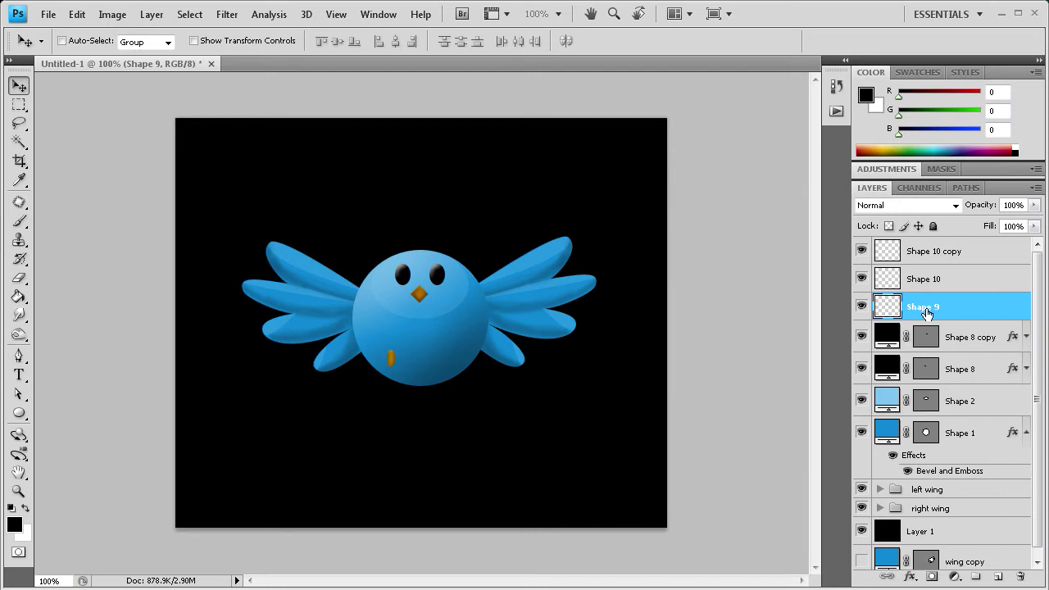
pyautogui.rightClick(929, 315)
pyautogui.press('Escape')
pyautogui.click(930, 285)
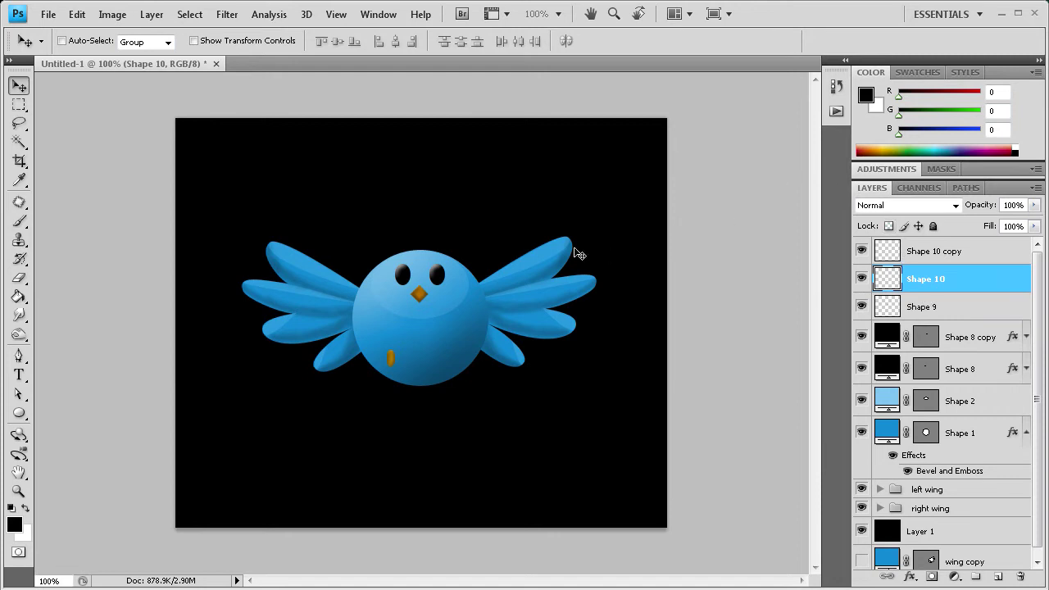
pyautogui.click(932, 250)
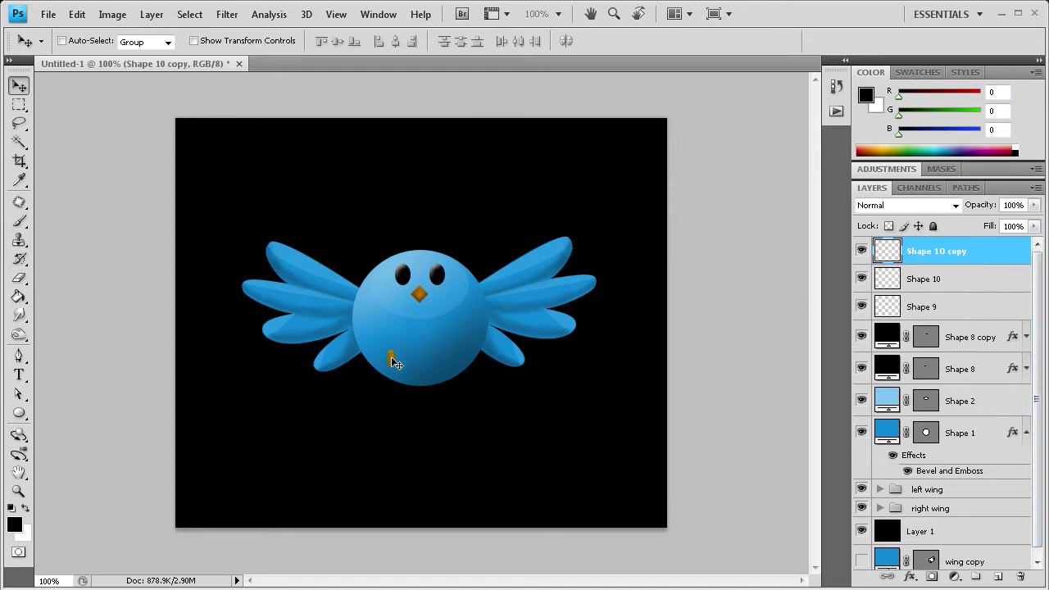
# Slide the copied oval right of the first and zoom in on the bird's belly.
pyautogui.moveTo(390, 358); pyautogui.dragTo(397, 359)
pyautogui.click(18, 490)
pyautogui.click(414, 382)
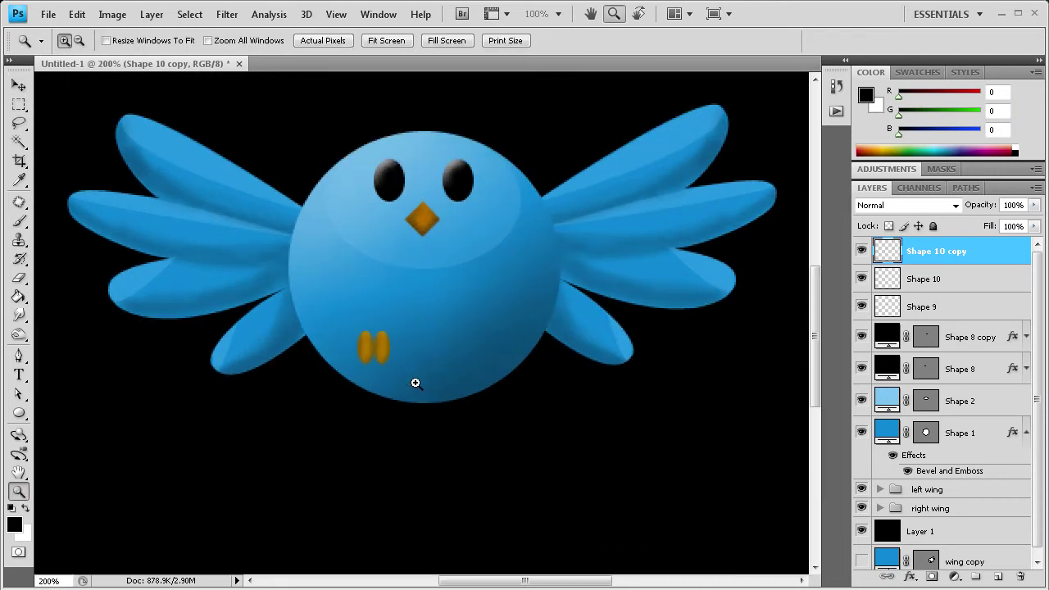
pyautogui.click(415, 382)
# Move the left Shape 10 oval lower on the body and rotate it about -13.6 degrees.
pyautogui.click(928, 287)
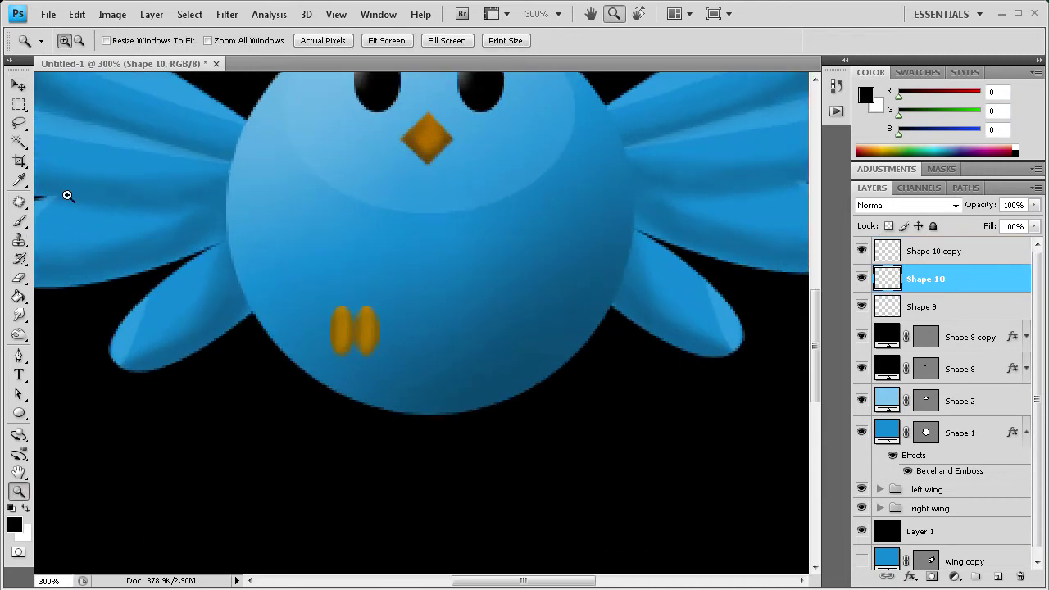
pyautogui.click(19, 85)
pyautogui.moveTo(344, 334); pyautogui.dragTo(342, 386)
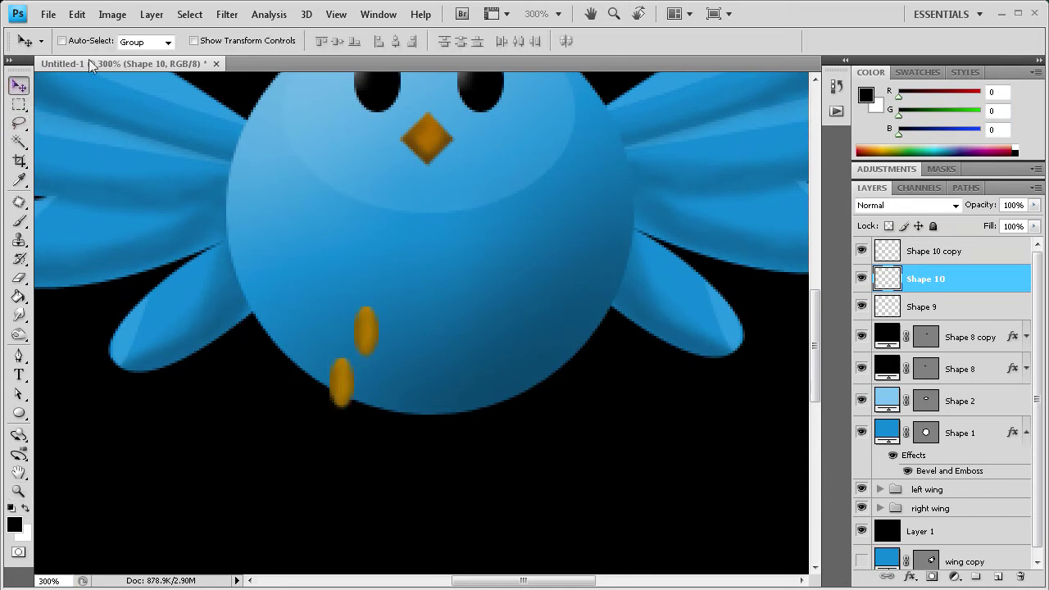
pyautogui.click(193, 40)
pyautogui.moveTo(363, 352); pyautogui.dragTo(353, 339)
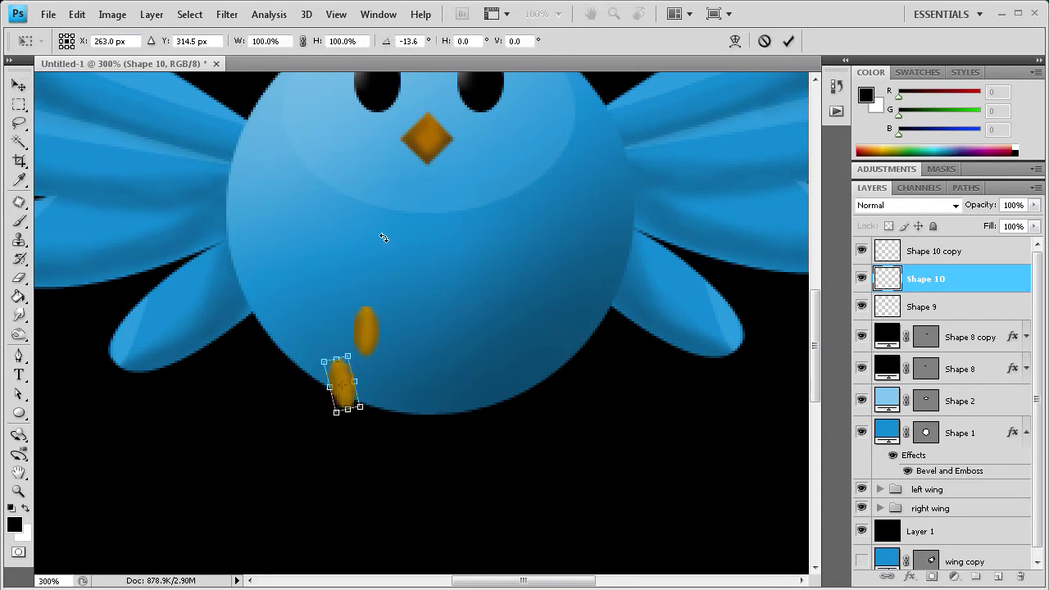
pyautogui.click(788, 41)
# Set the second oval beside the first and add a rotated third oval (Shape 10 copy 2) to their right.
pyautogui.click(907, 251)
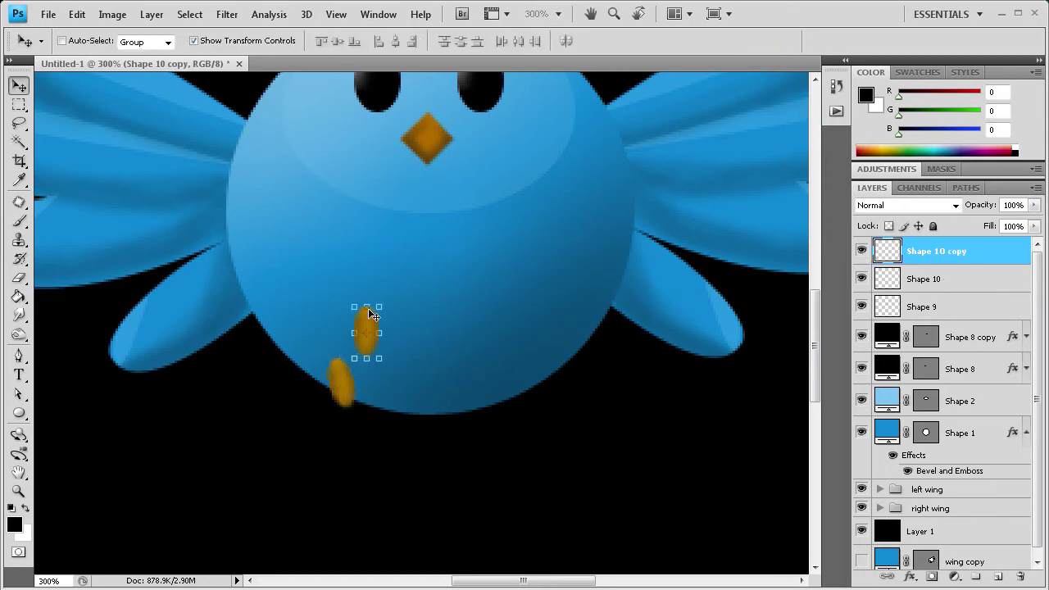
pyautogui.moveTo(368, 346); pyautogui.dragTo(368, 368)
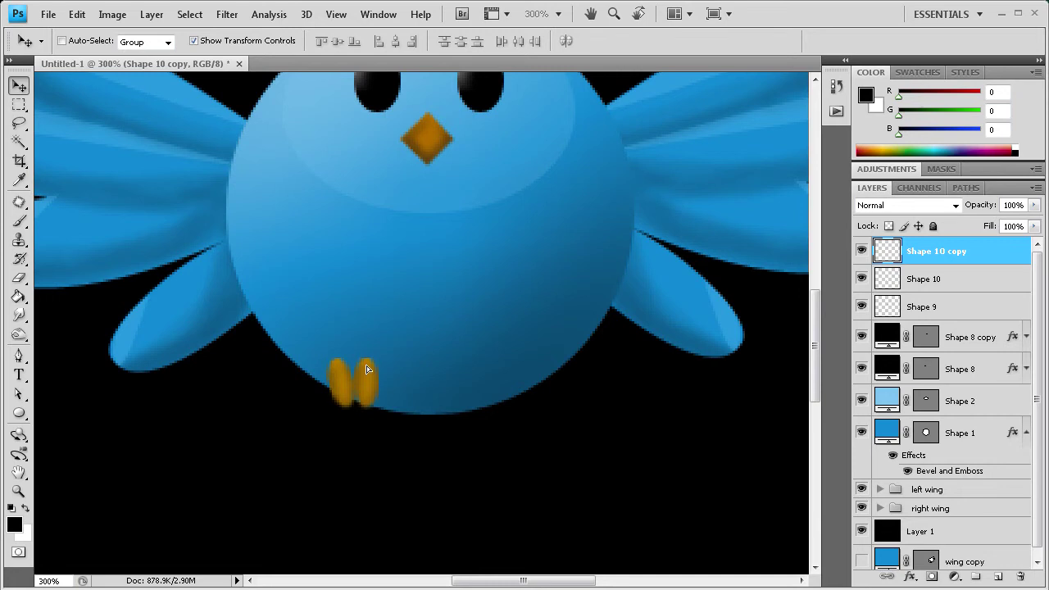
pyautogui.moveTo(950, 254); pyautogui.dragTo(998, 577)
pyautogui.moveTo(368, 375); pyautogui.dragTo(418, 355)
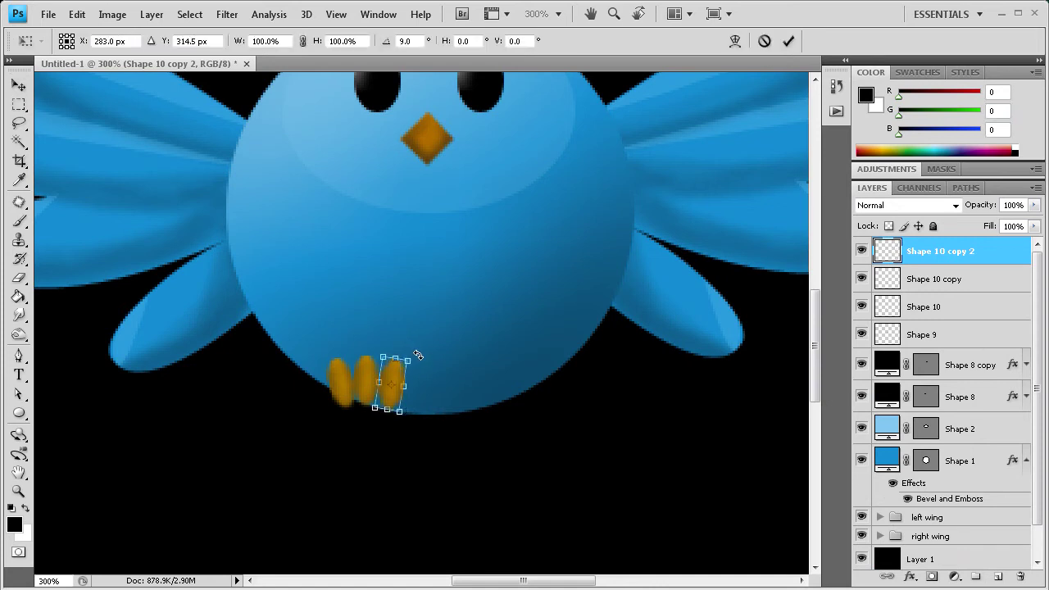
pyautogui.click(789, 41)
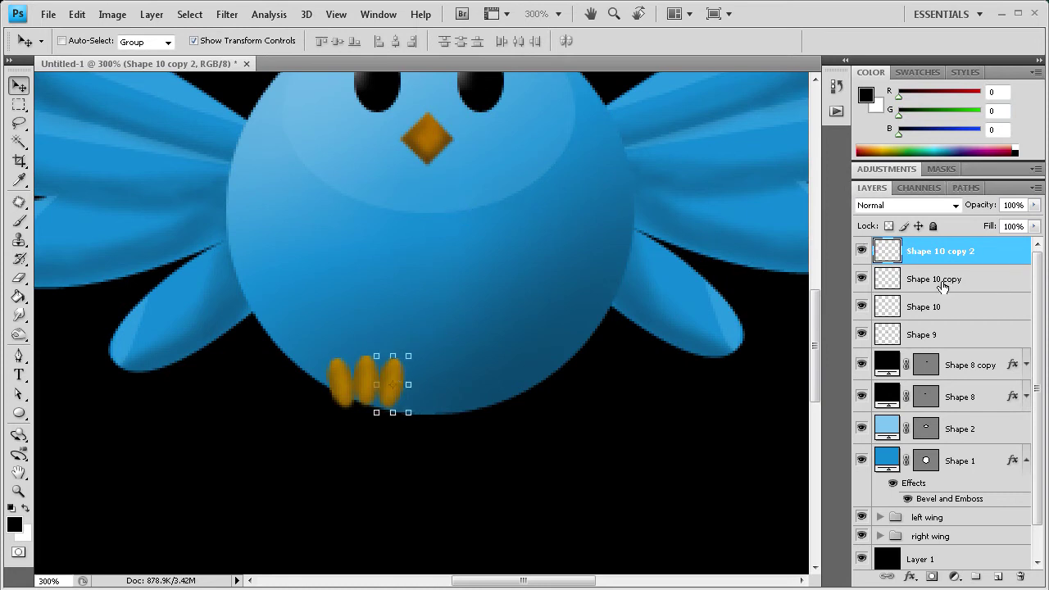
# Group the three toe layers into a group named 'left foot'.
pyautogui.keyDown('shift'); pyautogui.click(930, 308); pyautogui.keyUp('shift')
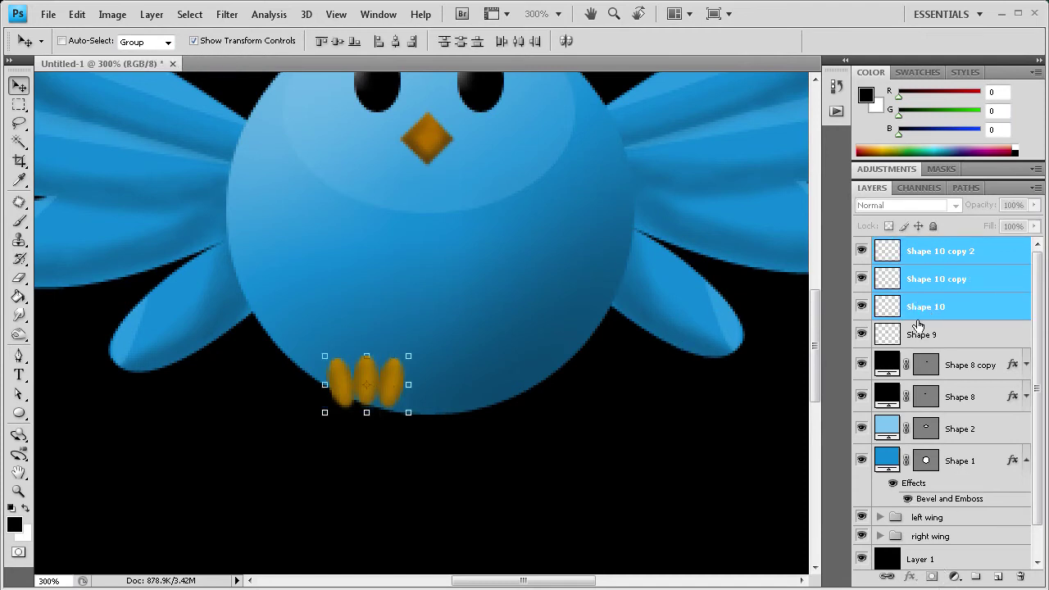
pyautogui.moveTo(944, 271); pyautogui.dragTo(976, 577)
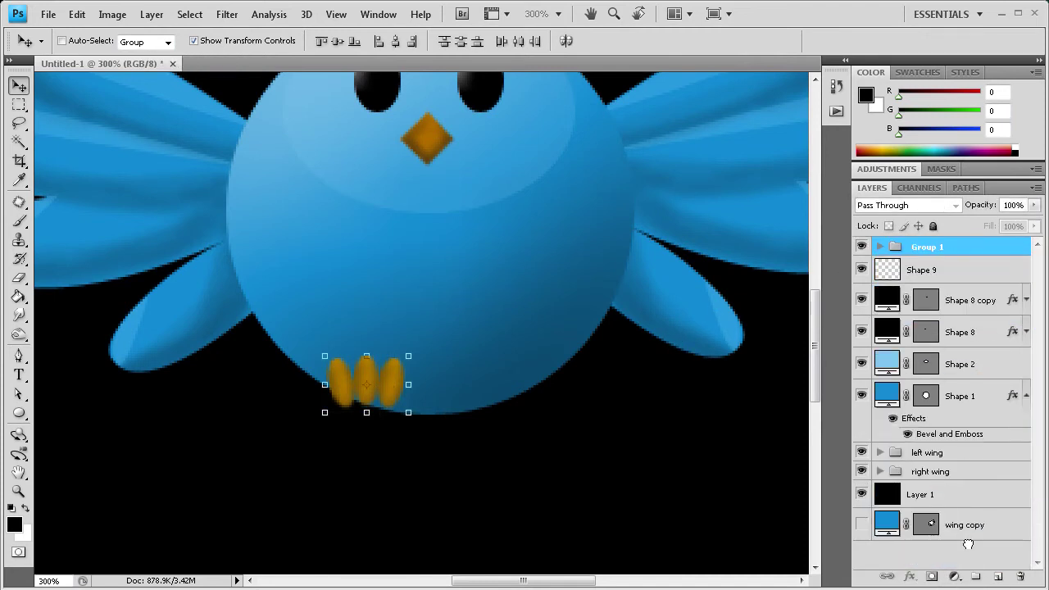
pyautogui.doubleClick(930, 247)
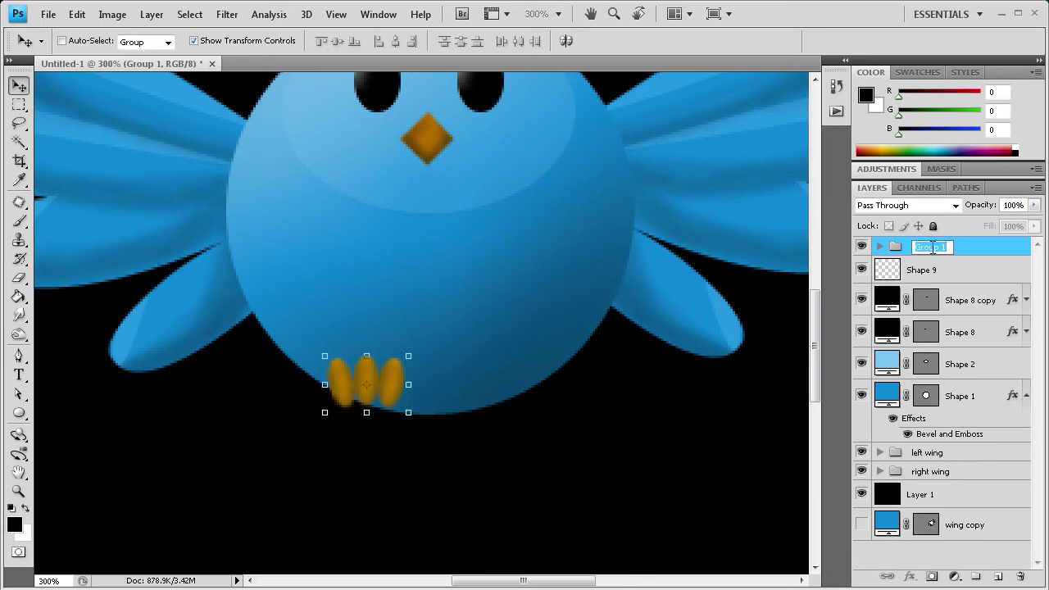
pyautogui.write('left foot')
pyautogui.press('Return')
# Duplicate the left foot group and name the copy 'right foot'.
pyautogui.moveTo(973, 250); pyautogui.dragTo(995, 578)
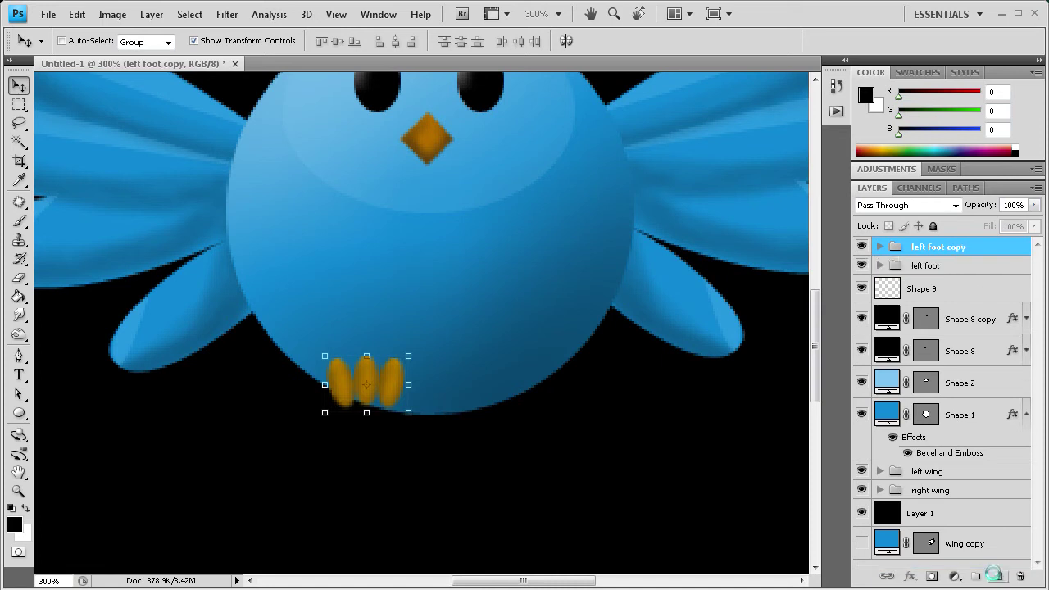
pyautogui.doubleClick(934, 248)
pyautogui.write('r')
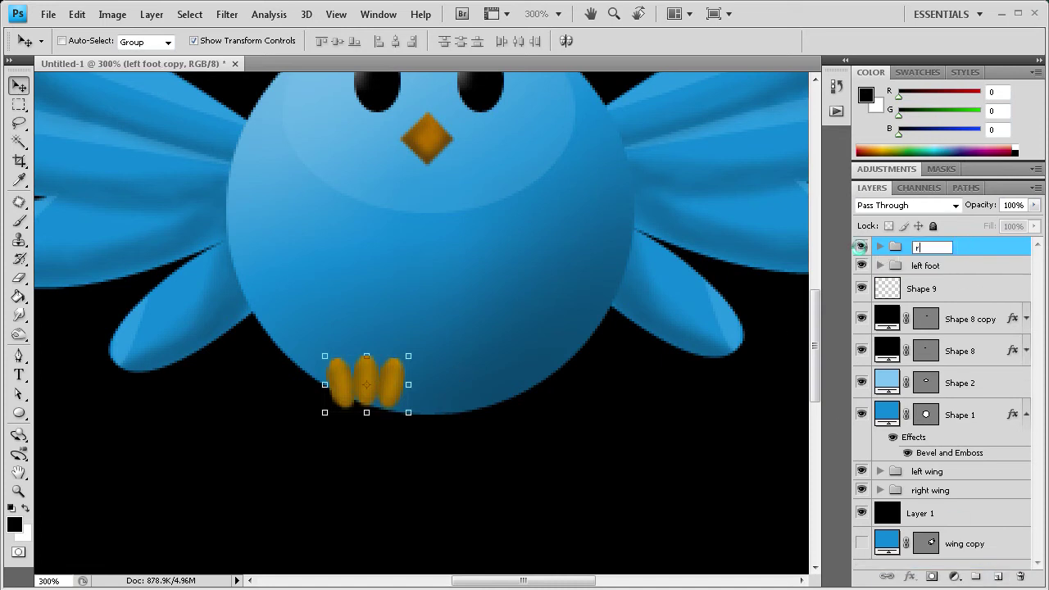
pyautogui.write('ight foot')
# Move the right foot to the body's lower right and tilt it outward about 9.3 degrees.
pyautogui.press('Return')
pyautogui.moveTo(377, 383); pyautogui.dragTo(478, 387)
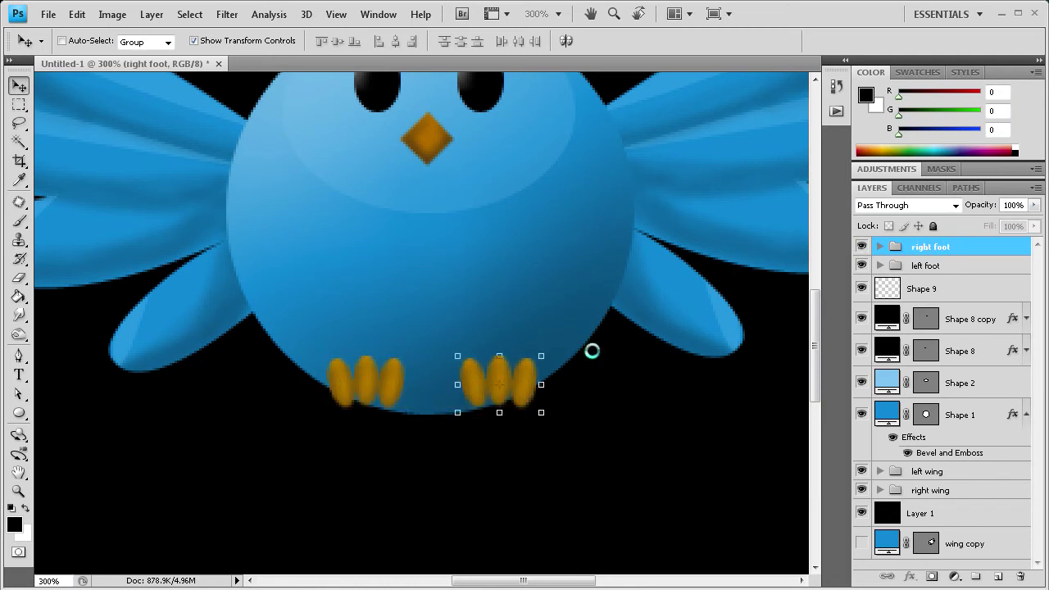
pyautogui.moveTo(546, 351); pyautogui.dragTo(562, 360)
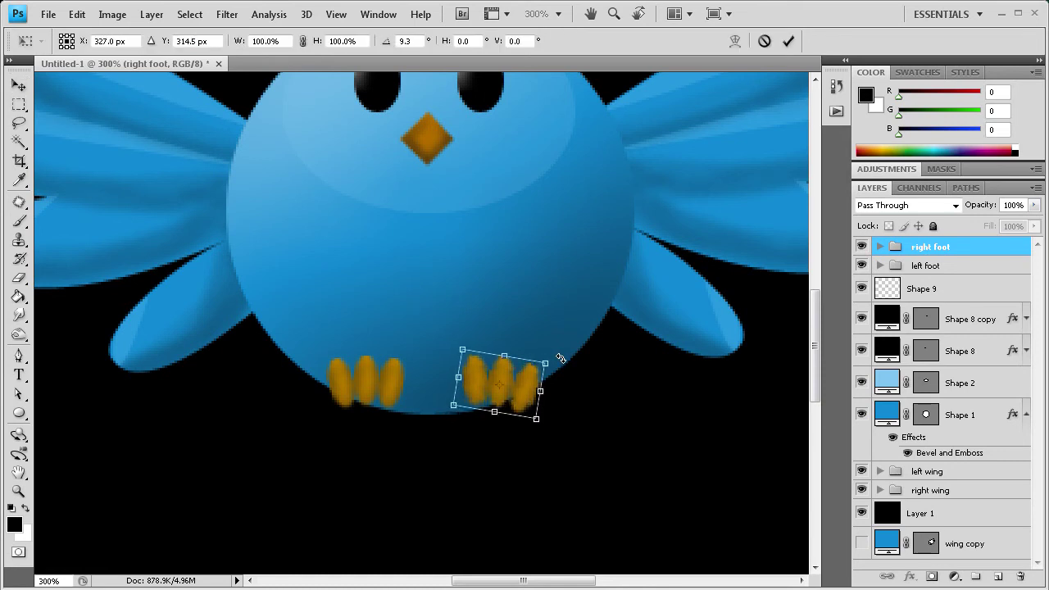
pyautogui.click(785, 43)
pyautogui.moveTo(476, 370); pyautogui.dragTo(480, 370)
# Tilt the left foot about -8.2 degrees and shift it slightly left.
pyautogui.click(925, 264)
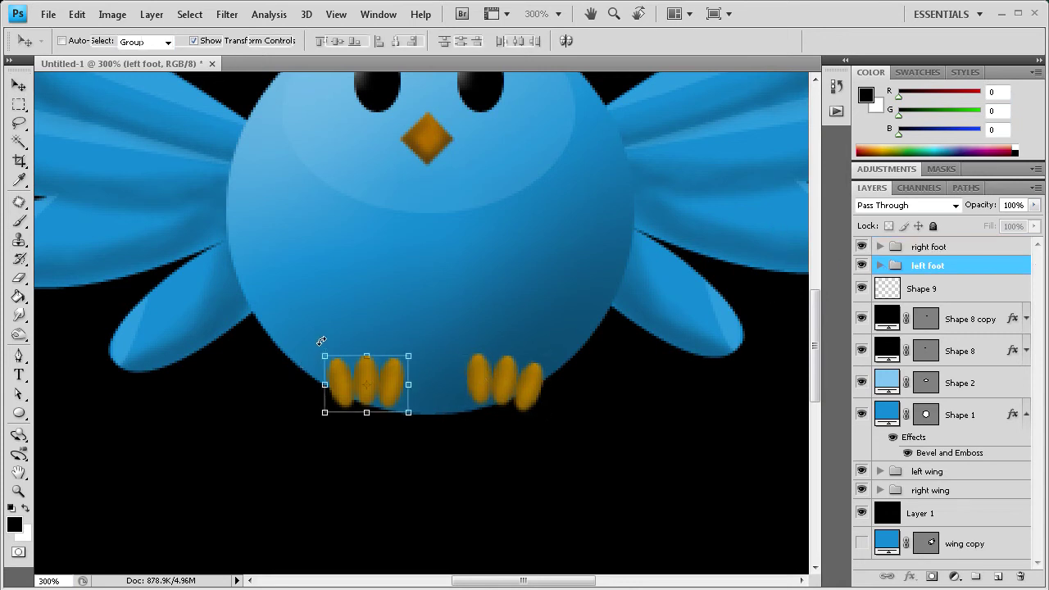
pyautogui.moveTo(320, 341); pyautogui.dragTo(315, 347)
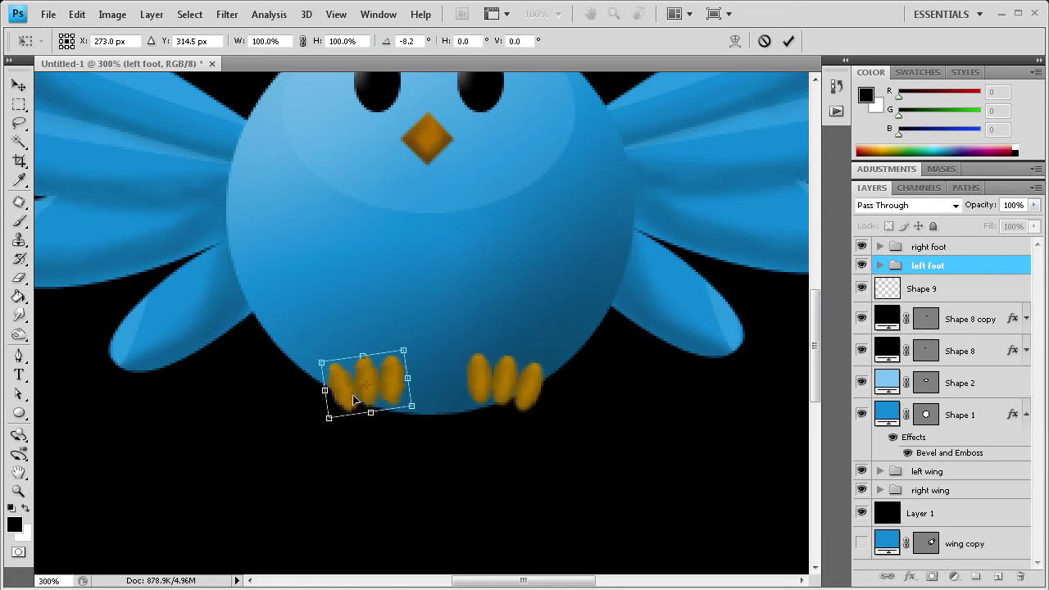
pyautogui.moveTo(345, 386); pyautogui.dragTo(333, 383)
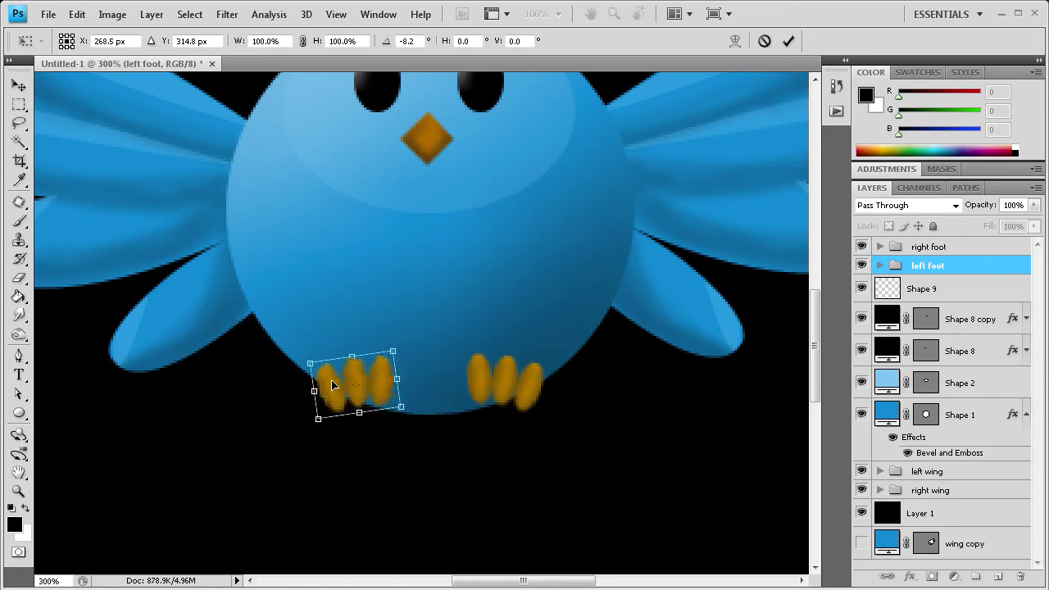
pyautogui.click(790, 41)
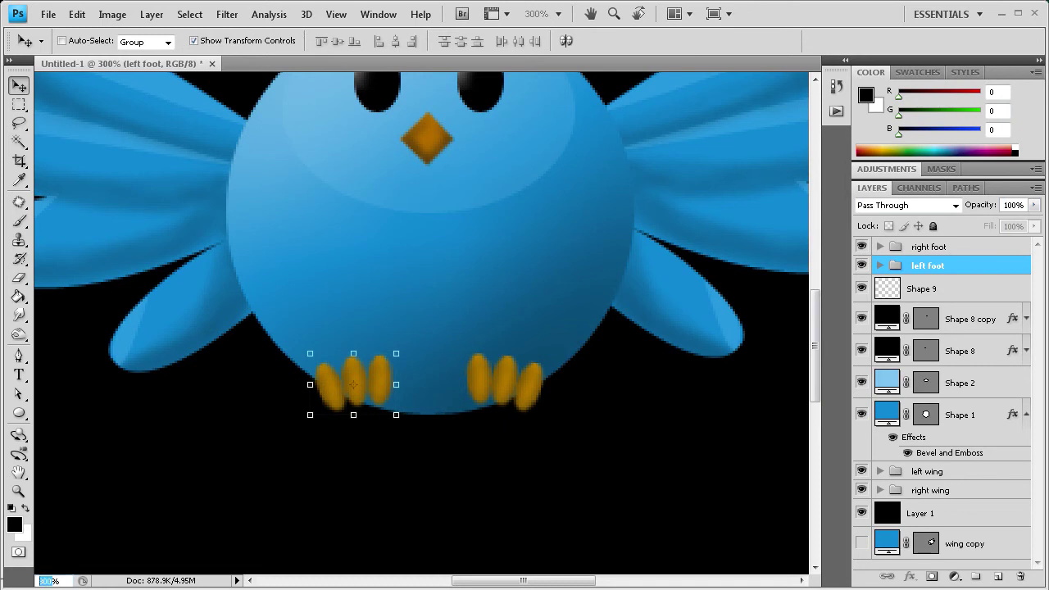
# At 100% view, nudge the right foot slightly left and shift the left foot into position.
pyautogui.press('Return')
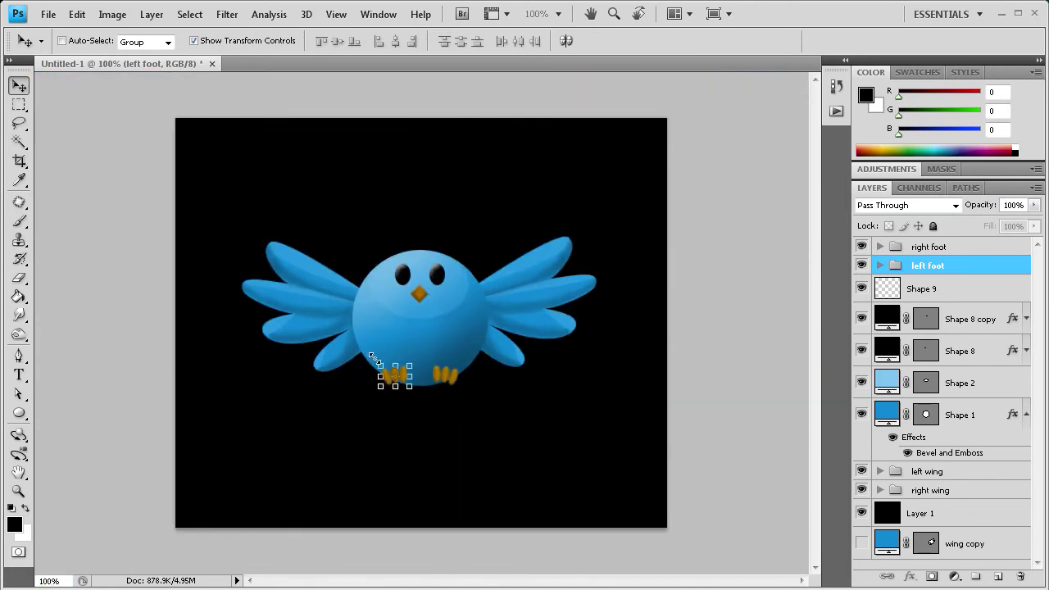
pyautogui.click(930, 248)
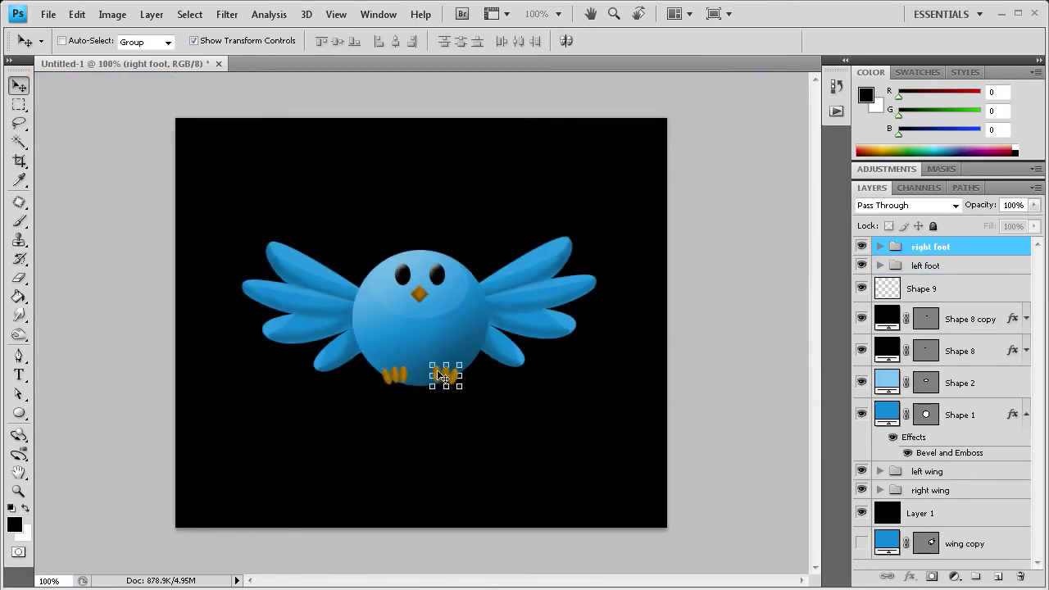
pyautogui.moveTo(438, 383); pyautogui.dragTo(434, 383)
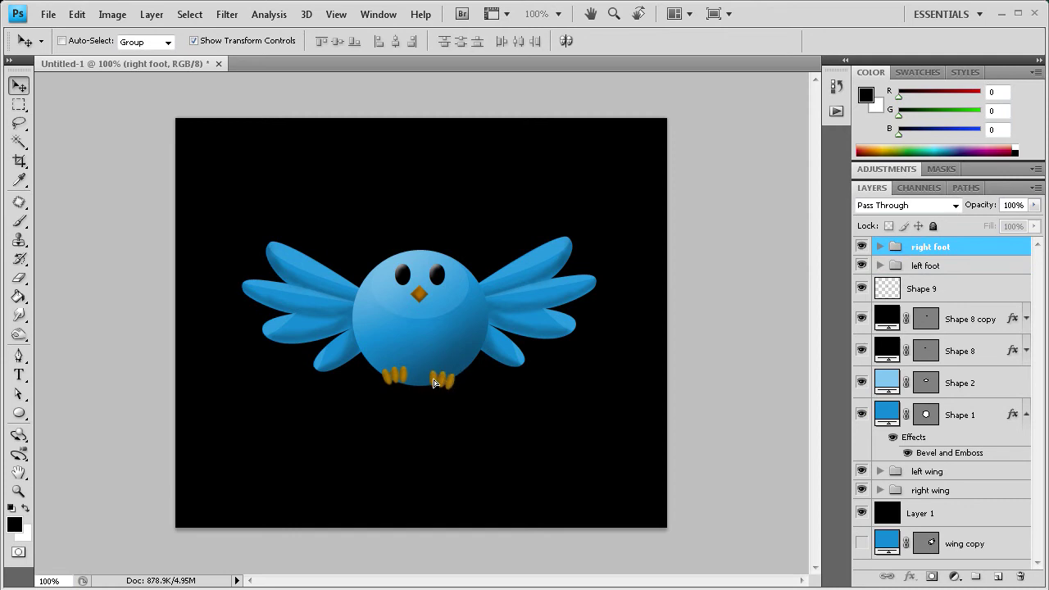
pyautogui.keyDown('ctrl'); pyautogui.click(404, 383); pyautogui.keyUp('ctrl')
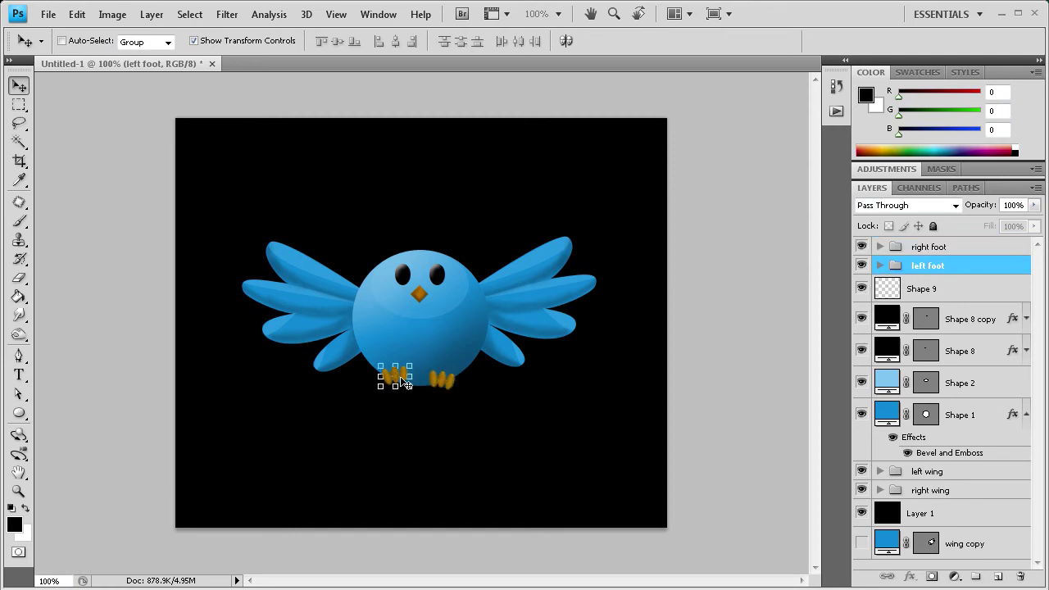
pyautogui.moveTo(406, 376); pyautogui.dragTo(405, 379)
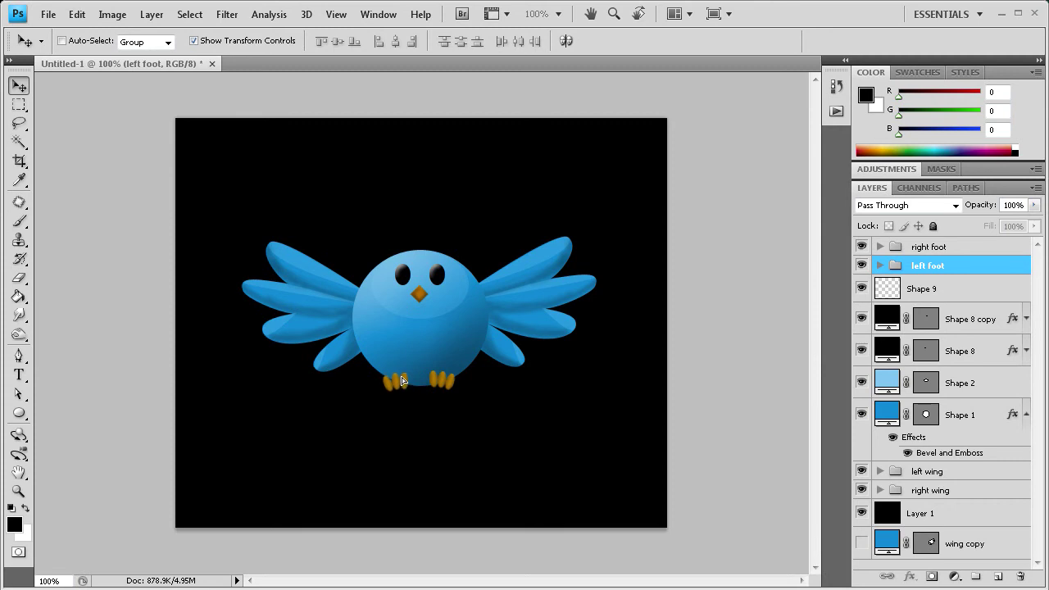
pyautogui.moveTo(403, 378); pyautogui.dragTo(398, 382)
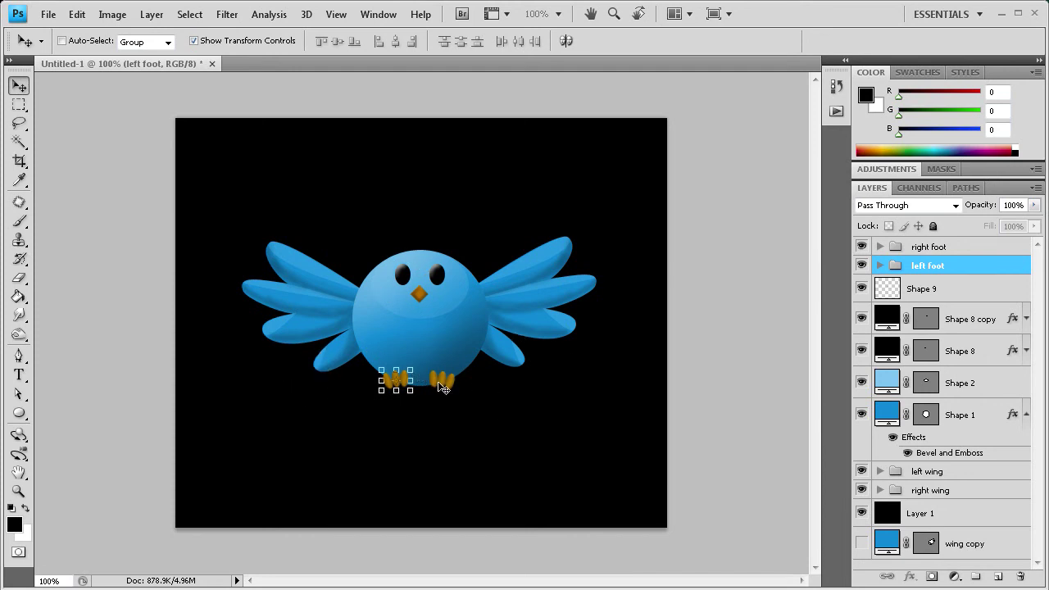
# Nudge the right foot group one pixel left and one pixel up.
pyautogui.click(926, 247)
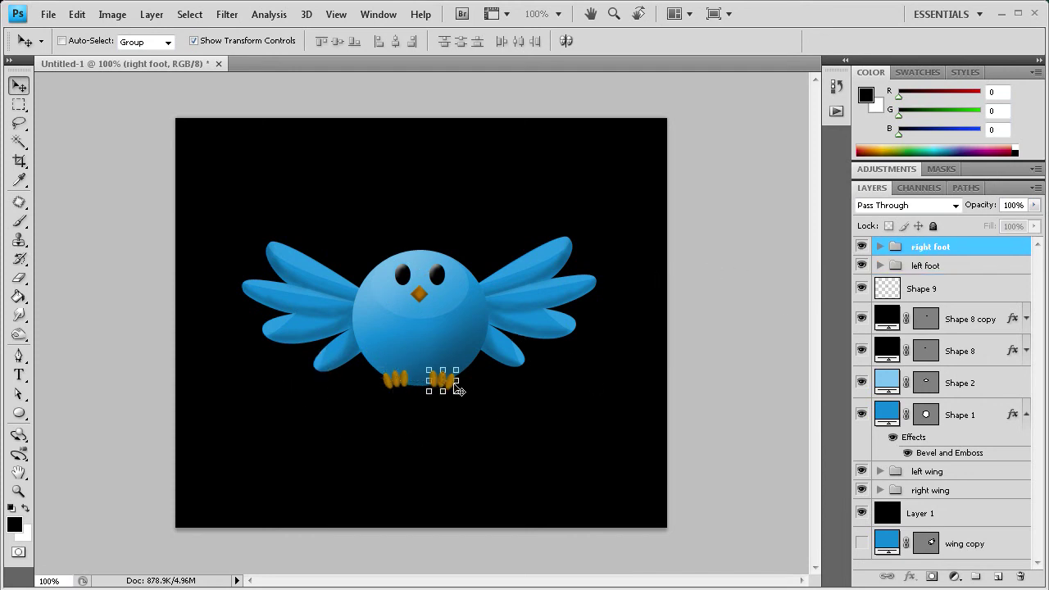
pyautogui.press('Left')
pyautogui.press('Left')
pyautogui.press('Up')
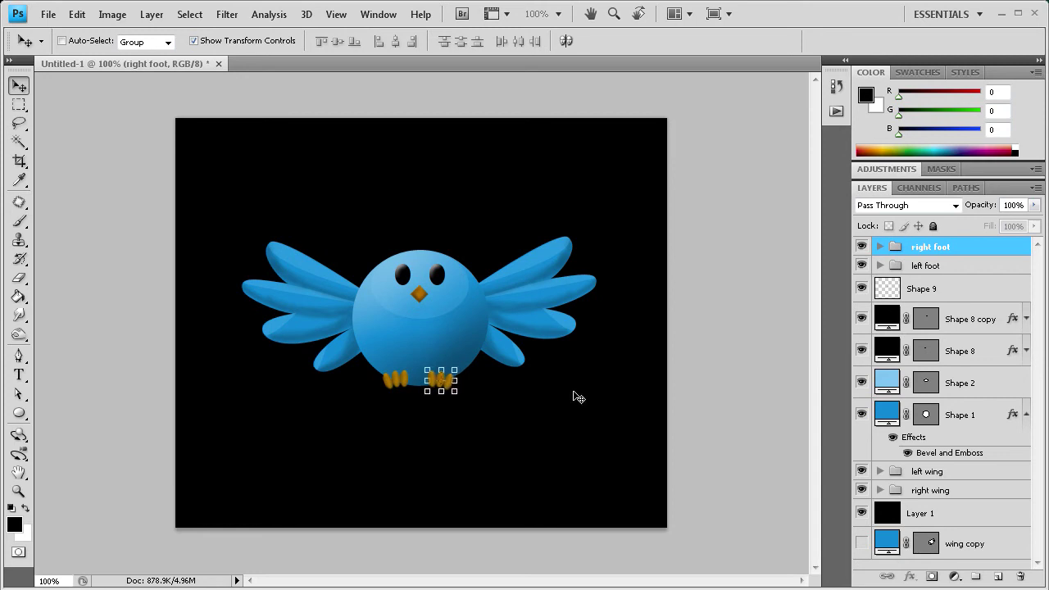
pyautogui.click(19, 105)
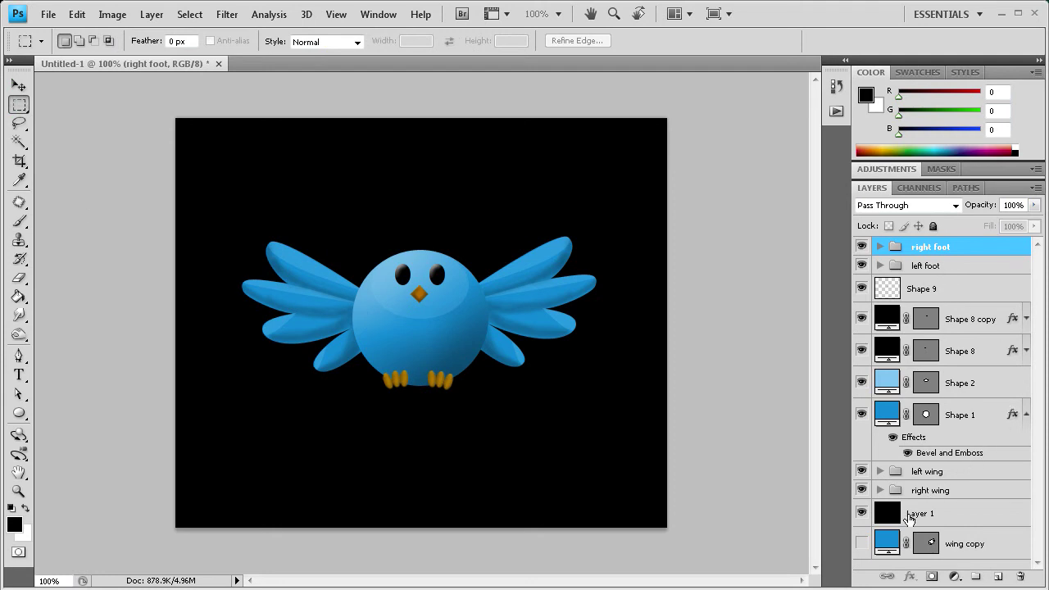
# Group all bird layers from right foot to right wing into a group named 'bird'.
pyautogui.keyDown('shift'); pyautogui.click(938, 492); pyautogui.keyUp('shift')
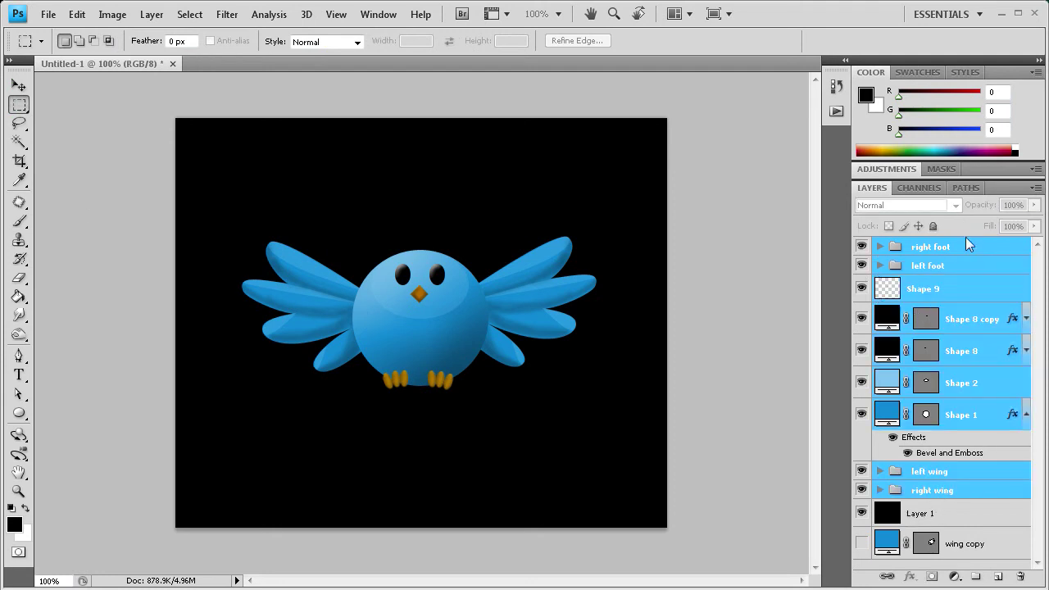
pyautogui.moveTo(959, 260); pyautogui.dragTo(974, 575)
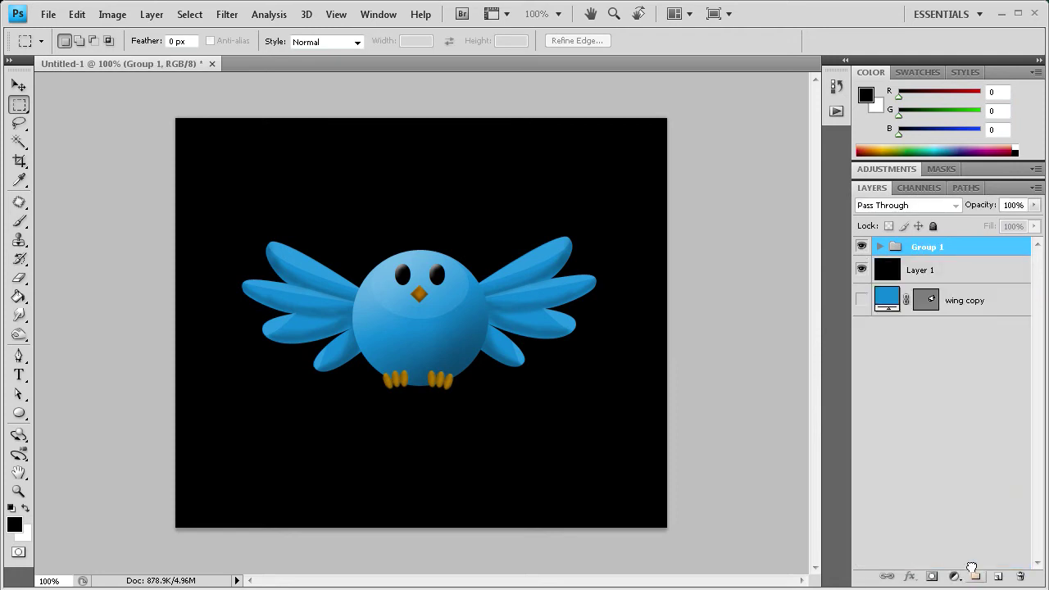
pyautogui.doubleClick(924, 256)
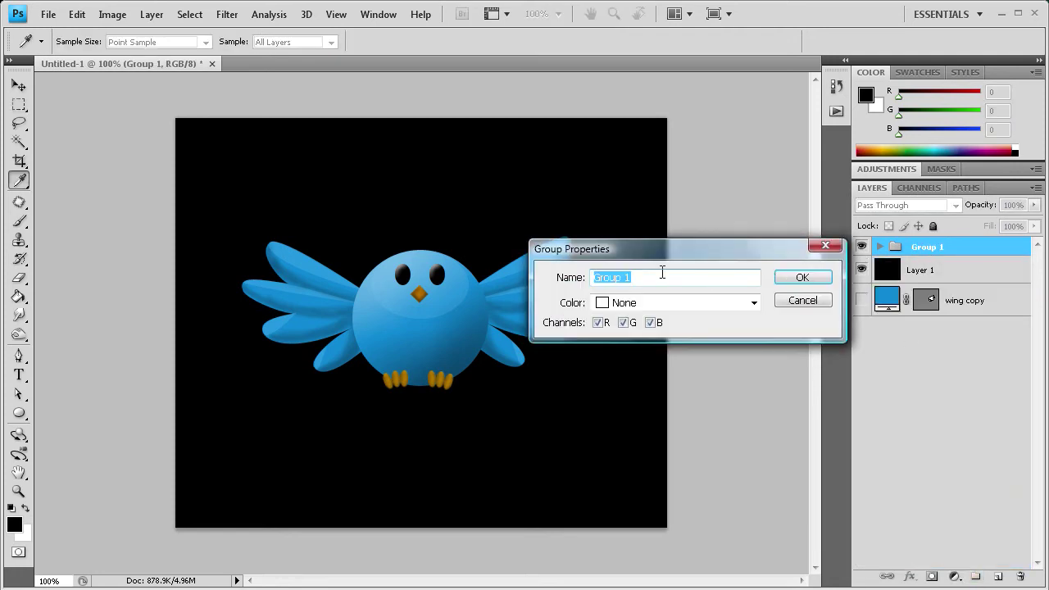
pyautogui.write('bird')
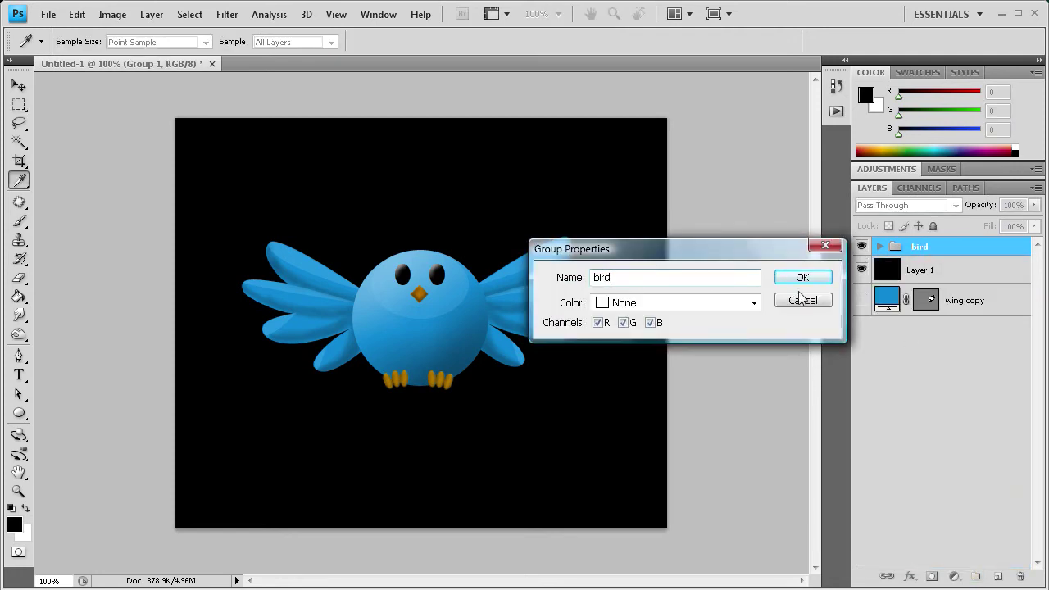
pyautogui.click(803, 277)
# Move the whole bird group higher on the canvas.
pyautogui.press('v')
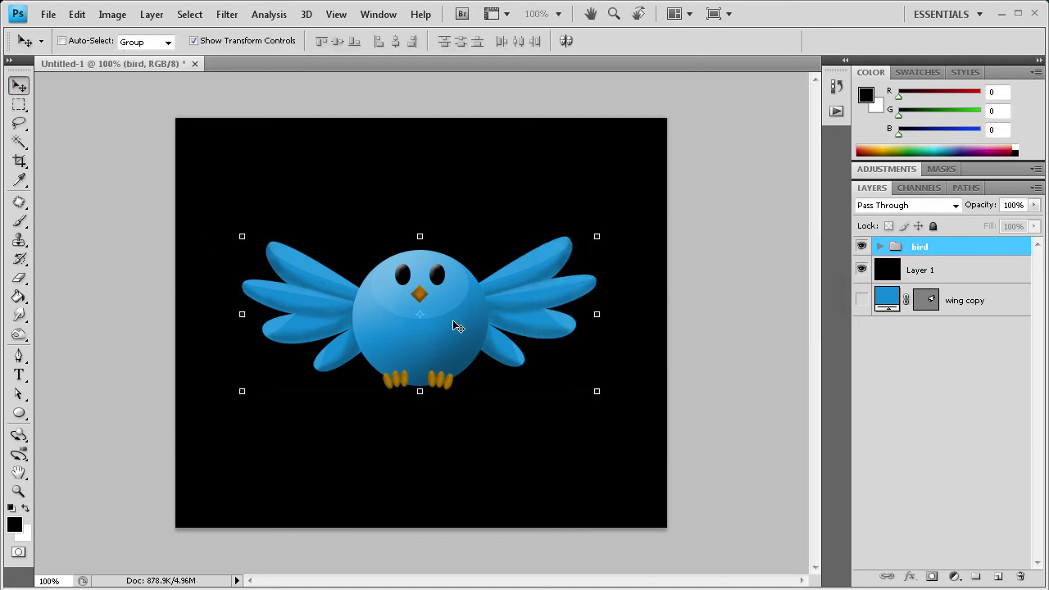
pyautogui.moveTo(393, 328); pyautogui.dragTo(405, 274)
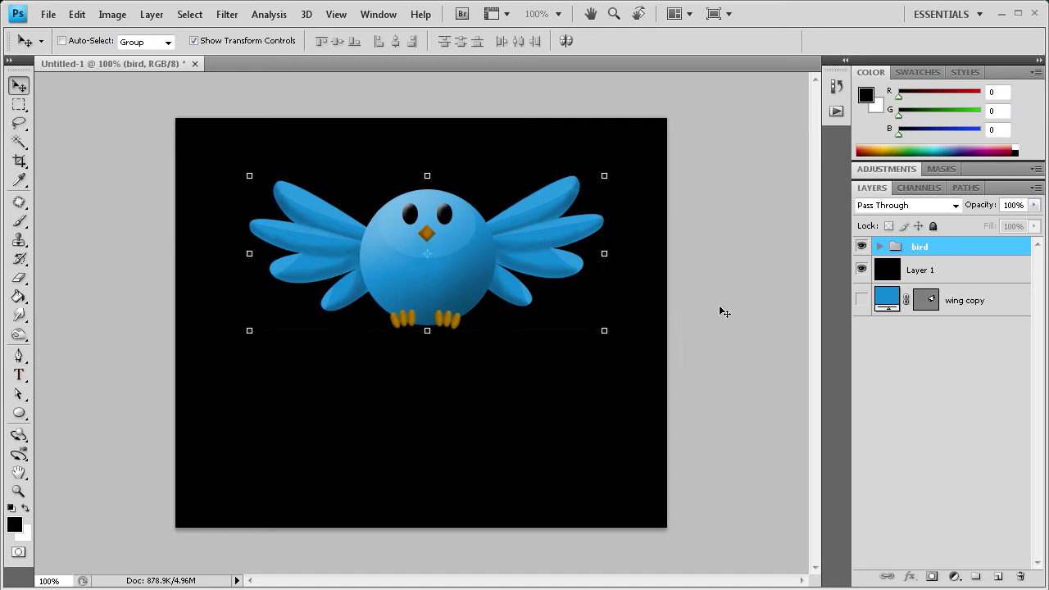
pyautogui.moveTo(19, 414); pyautogui.dragTo(95, 427)
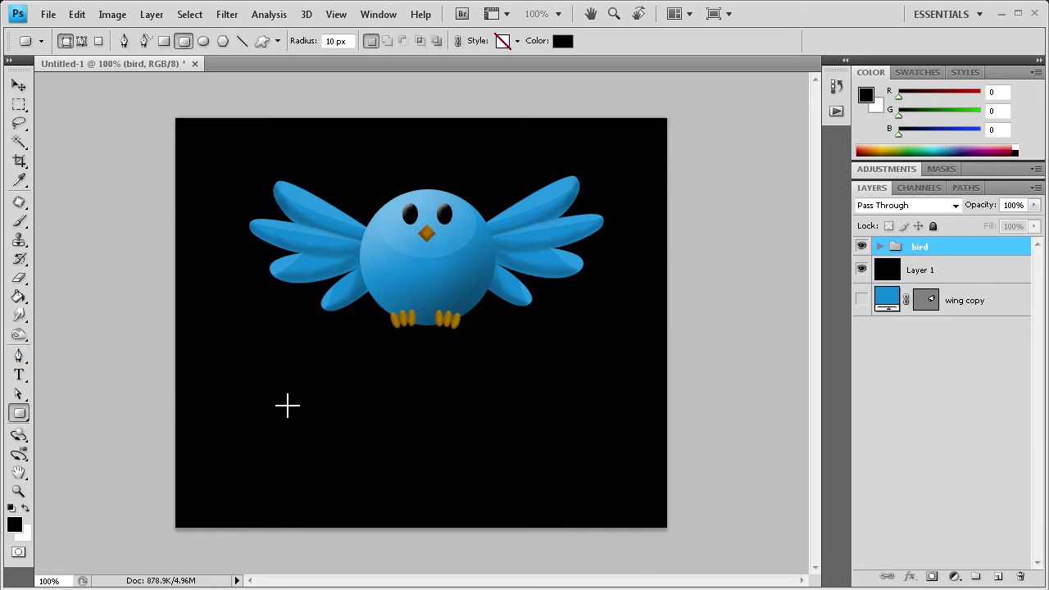
pyautogui.click(14, 526)
# Set the foreground to light blue #2878db and draw a rounded rectangle below the bird.
pyautogui.click(911, 350)
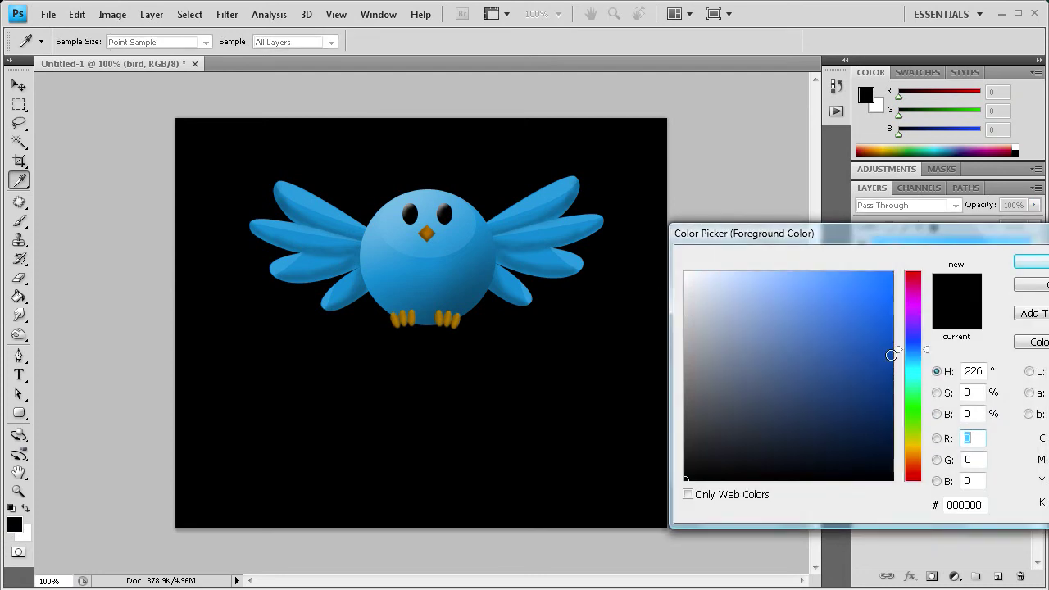
pyautogui.click(912, 356)
pyautogui.click(854, 300)
pyautogui.click(1029, 262)
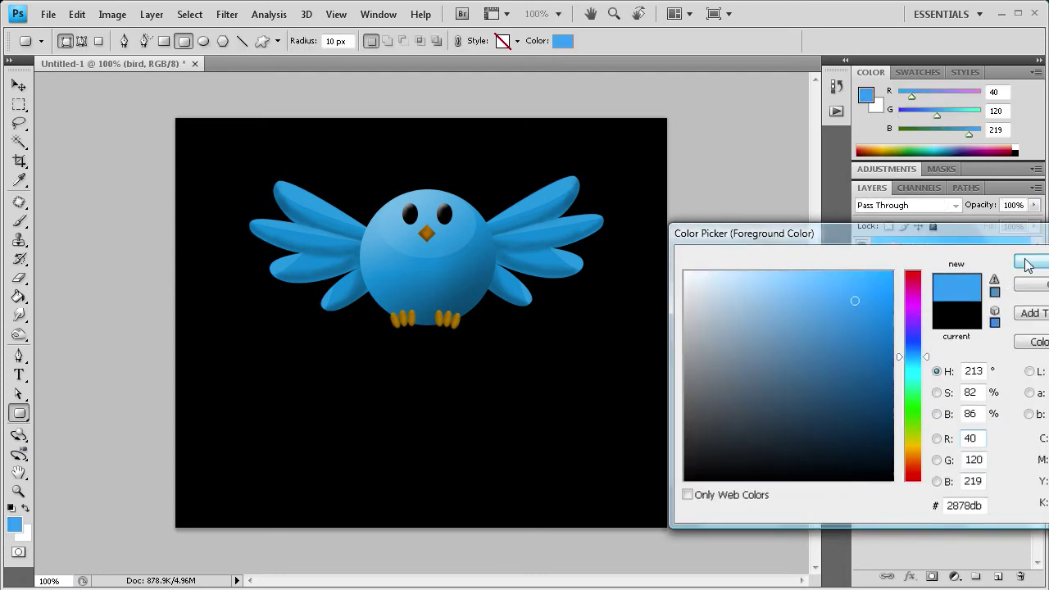
pyautogui.moveTo(324, 329); pyautogui.dragTo(532, 458)
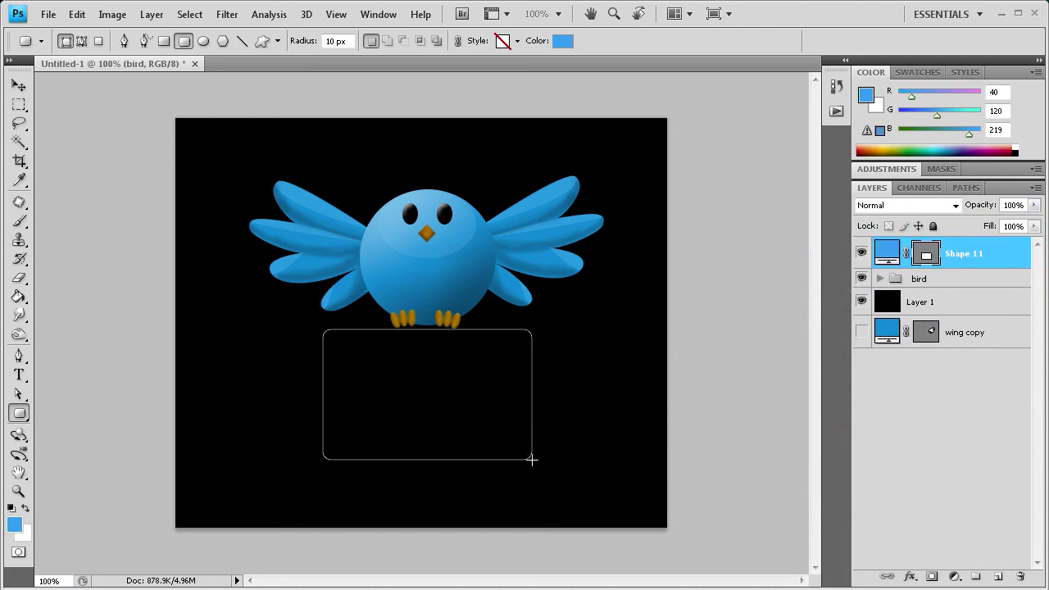
# Rename the Shape 11 layer to 'box' and move it into the bird group.
pyautogui.moveTo(967, 257)
pyautogui.mouseDown()
pyautogui.moveTo(962, 281)
pyautogui.moveTo(960, 259)
pyautogui.mouseUp()
pyautogui.doubleClick(962, 254)
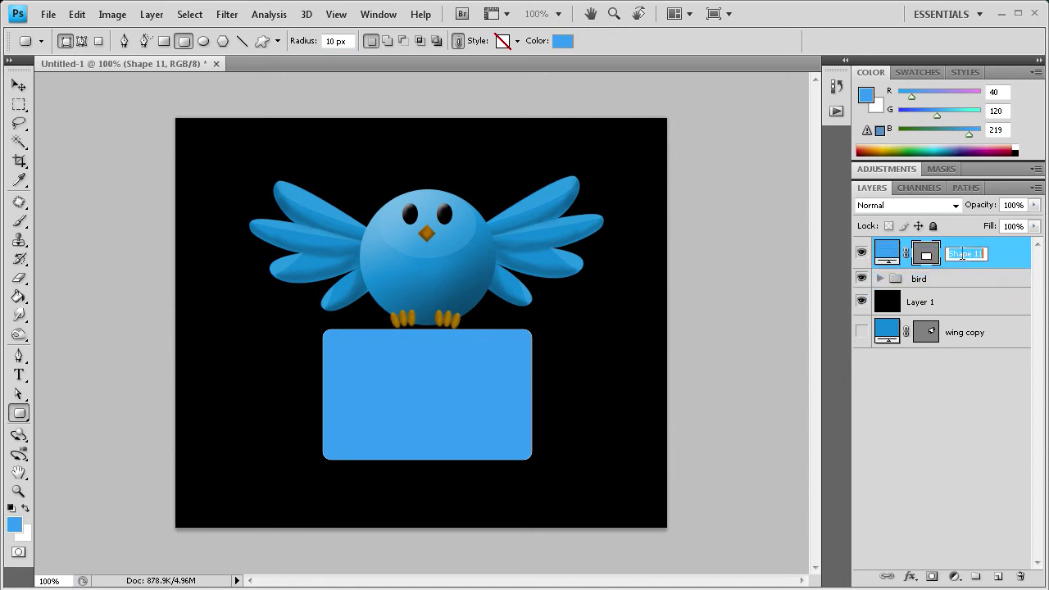
pyautogui.write('bo')
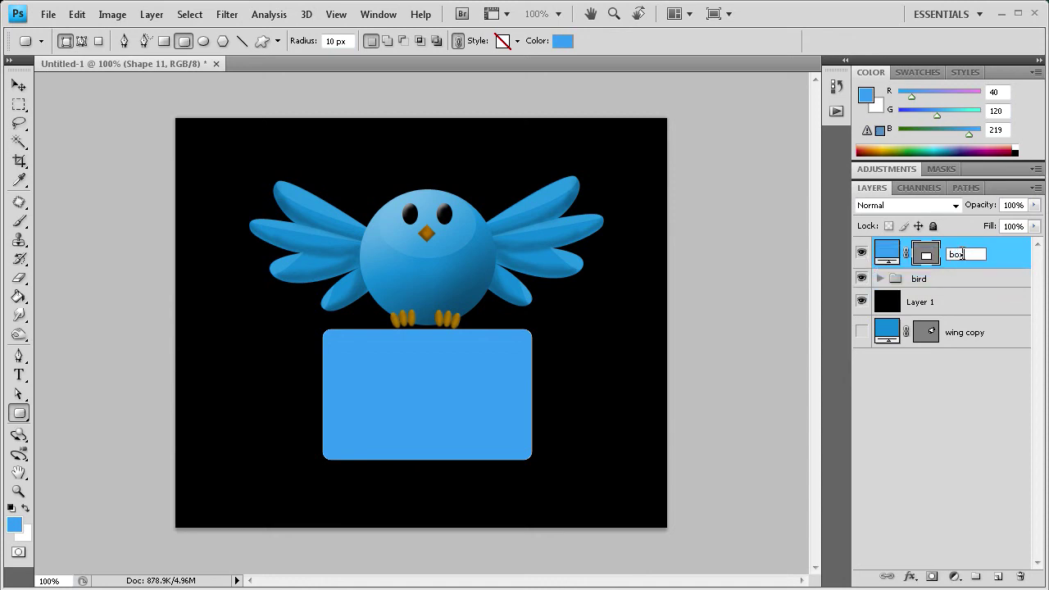
pyautogui.write('x')
pyautogui.press('Return')
pyautogui.click(1004, 280)
pyautogui.moveTo(1000, 256); pyautogui.dragTo(975, 275)
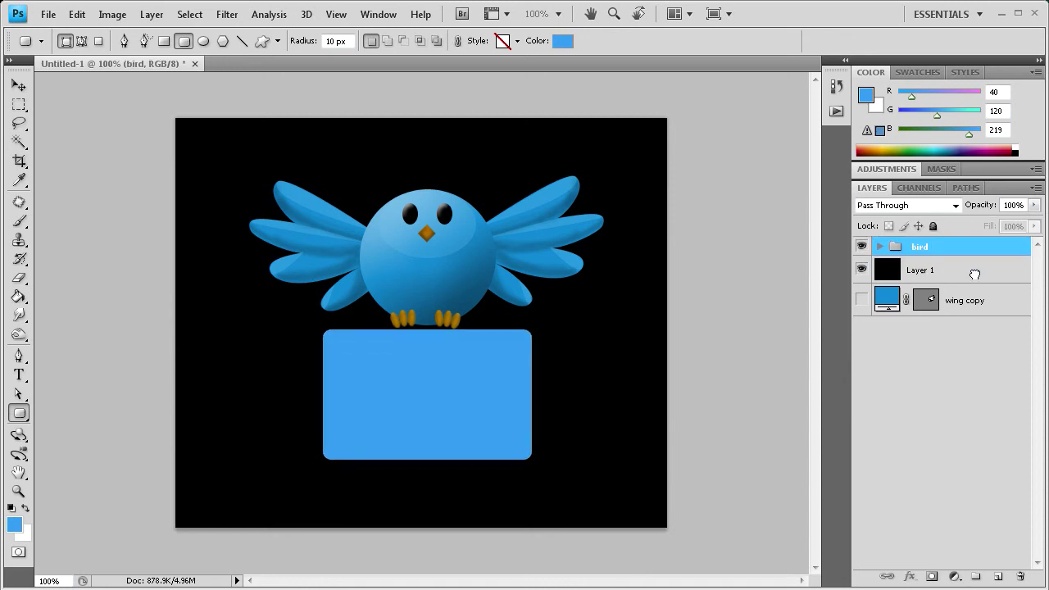
# Expand the bird group, drag the box layer up toward the feet groups, and nudge it up.
pyautogui.click(880, 246)
pyautogui.scroll(-2, 933, 459)
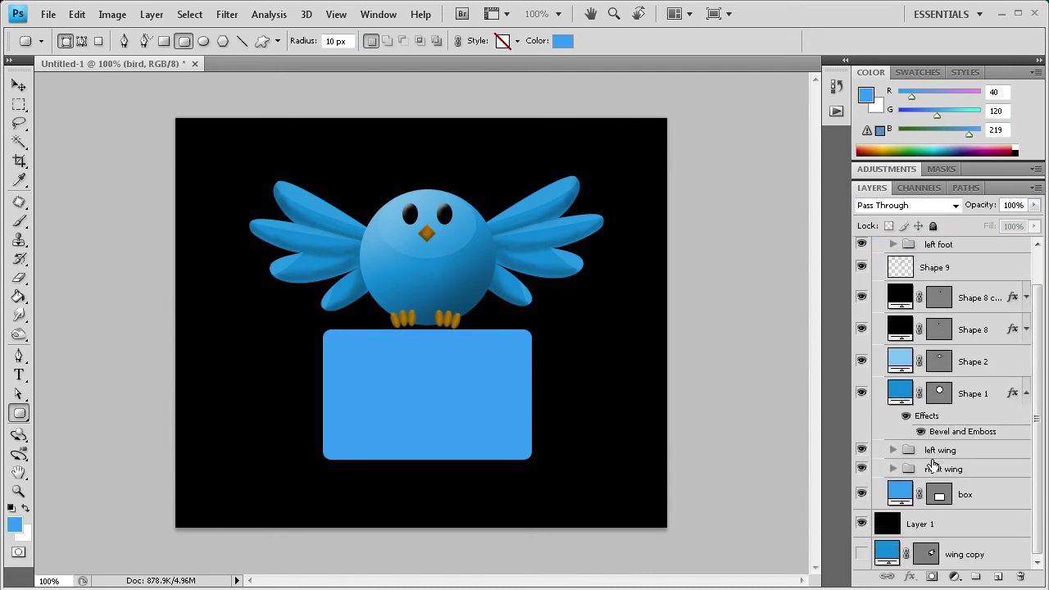
pyautogui.scroll(1, 914, 502)
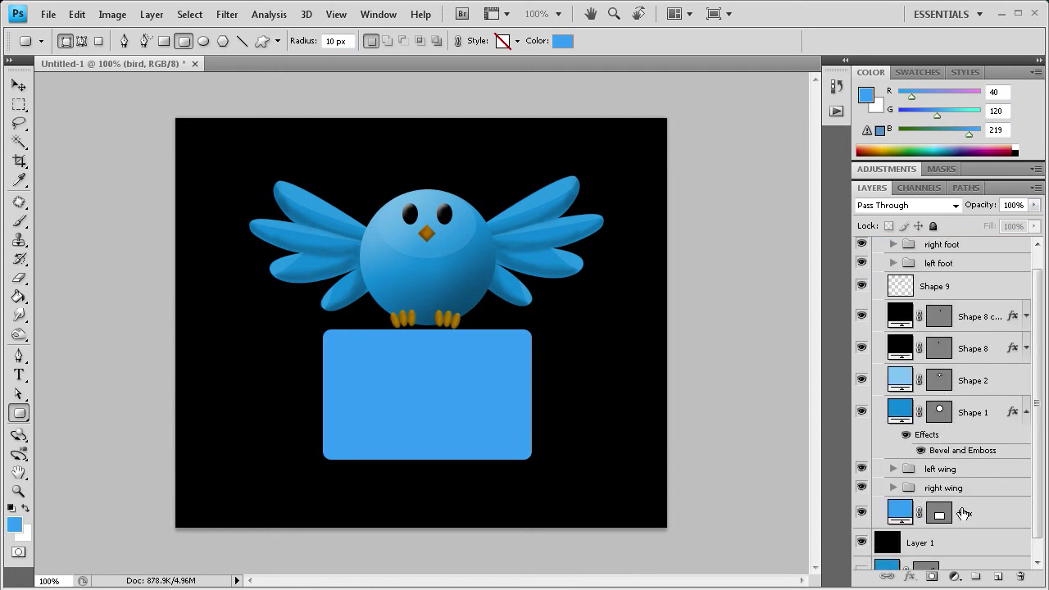
pyautogui.click(964, 514)
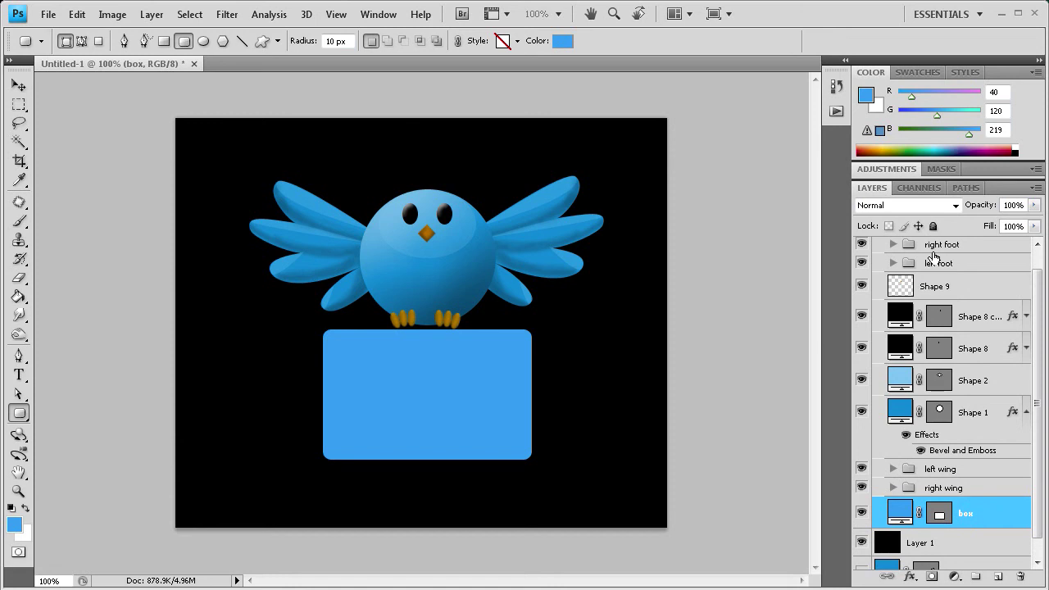
pyautogui.moveTo(967, 513); pyautogui.dragTo(943, 260)
pyautogui.press('v')
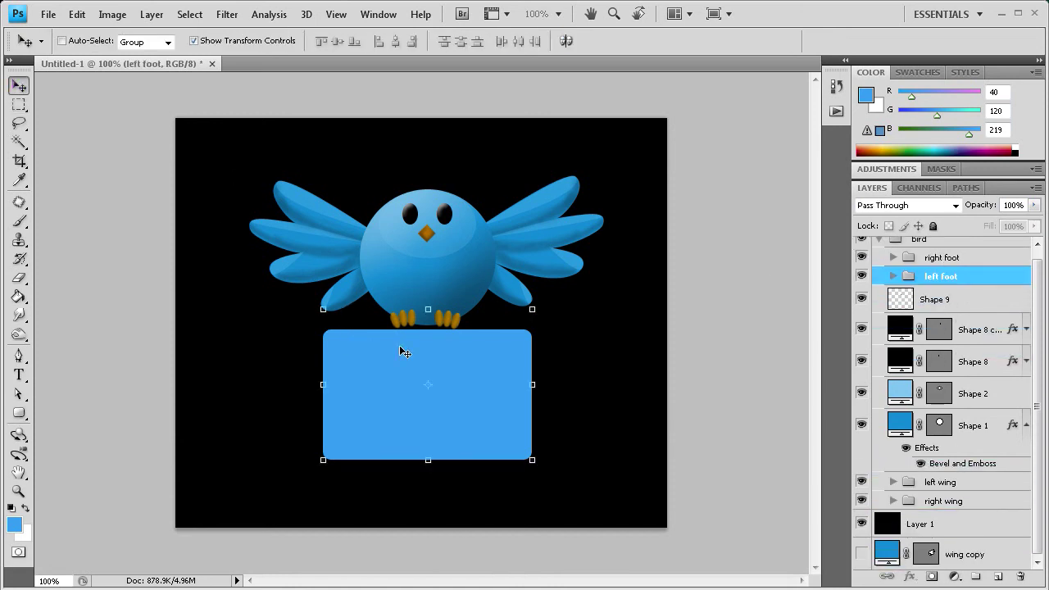
pyautogui.press('Up')
pyautogui.press('Up')
pyautogui.press('Up')
pyautogui.press('Up')
pyautogui.press('Up')
pyautogui.press('Up')
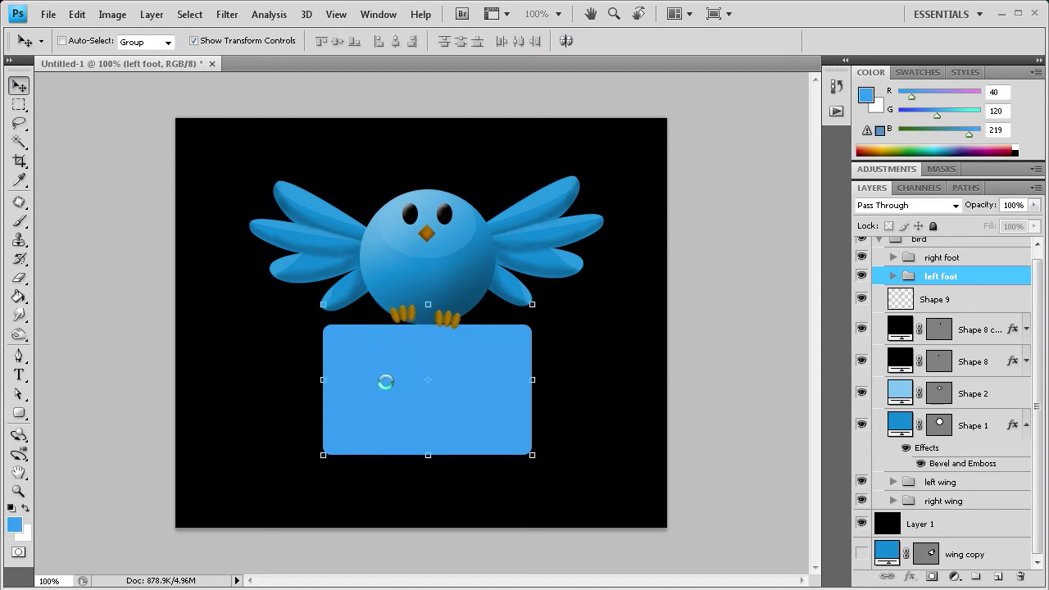
# Undo the box's nudge and the layer rearrangement.
pyautogui.click(77, 15)
pyautogui.click(88, 32)
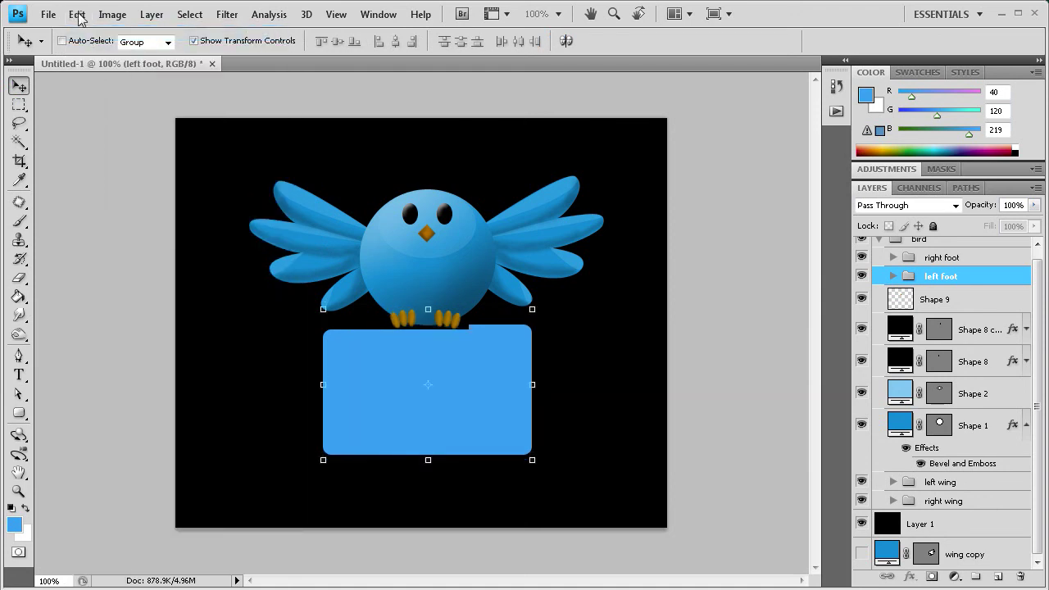
pyautogui.click(79, 16)
pyautogui.click(90, 66)
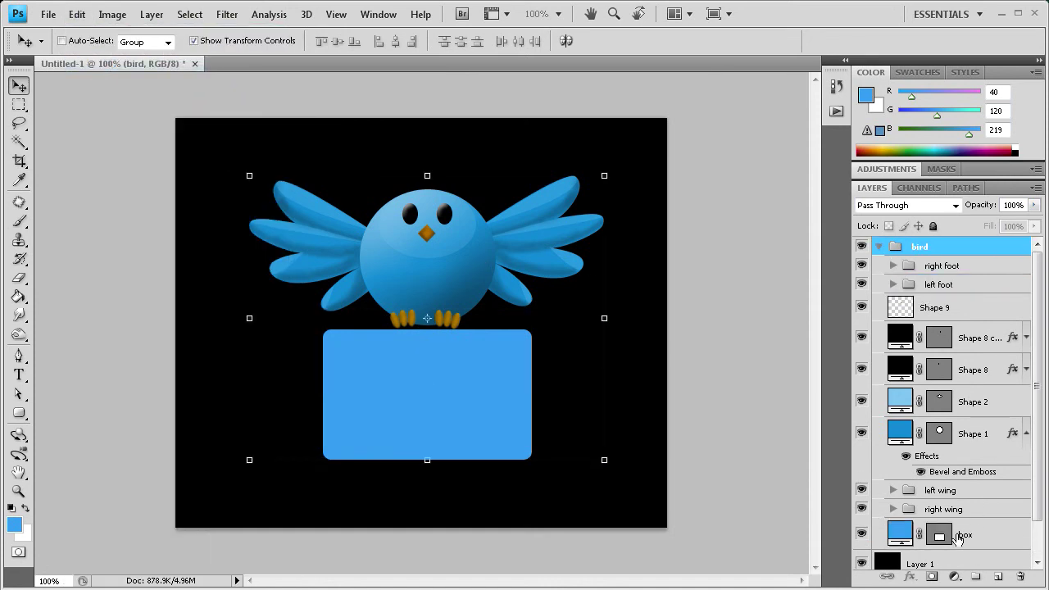
# Place the box layer above Shape 9, then nudge it up three pixels and right one.
pyautogui.moveTo(959, 536); pyautogui.dragTo(948, 297)
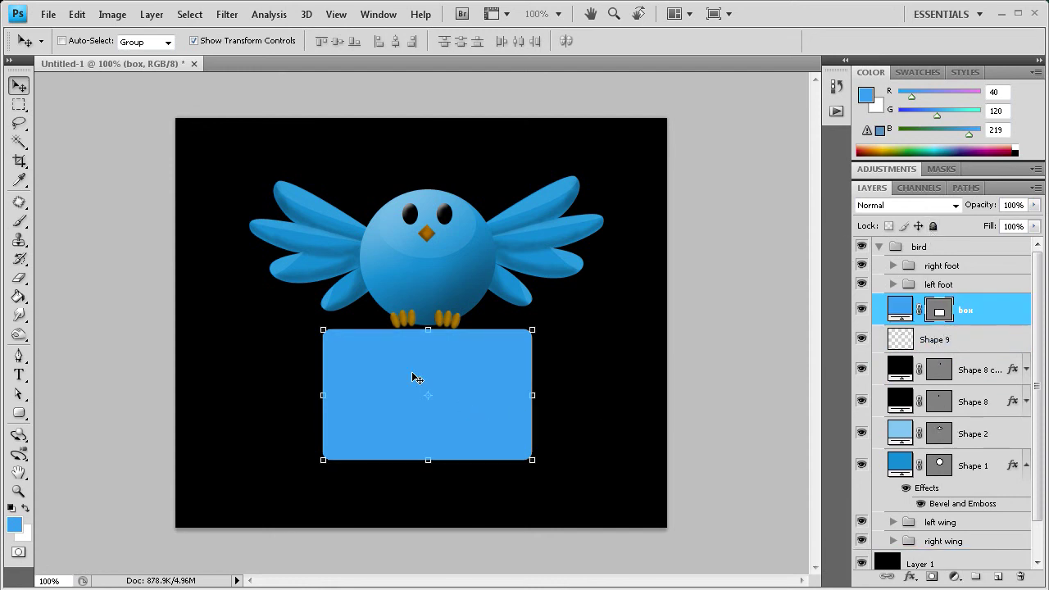
pyautogui.press('Up')
pyautogui.press('Up')
pyautogui.press('Up')
pyautogui.press('Up')
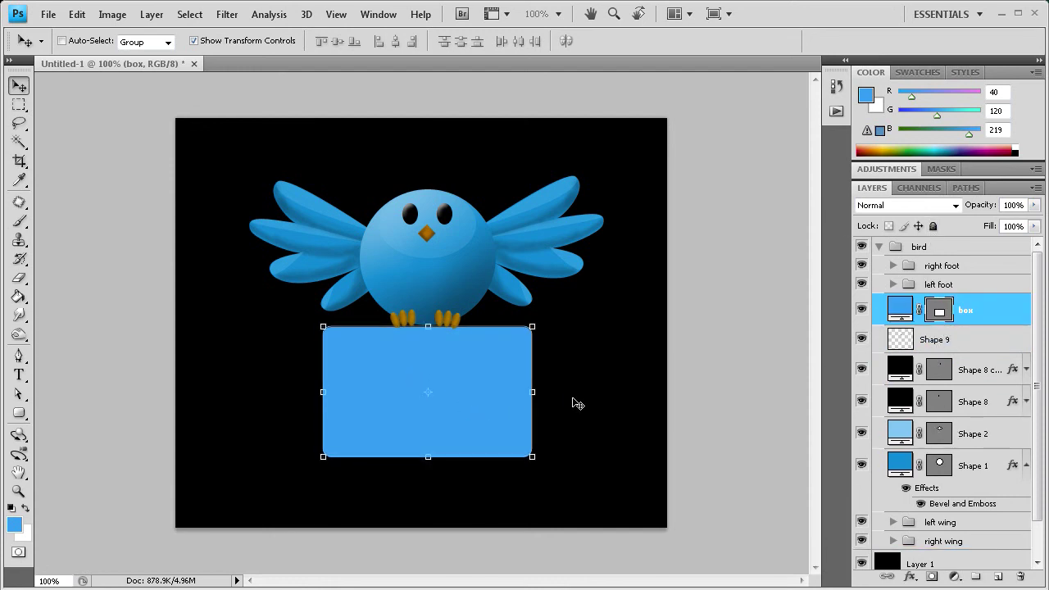
pyautogui.press('Up')
pyautogui.press('Up')
pyautogui.press('Up')
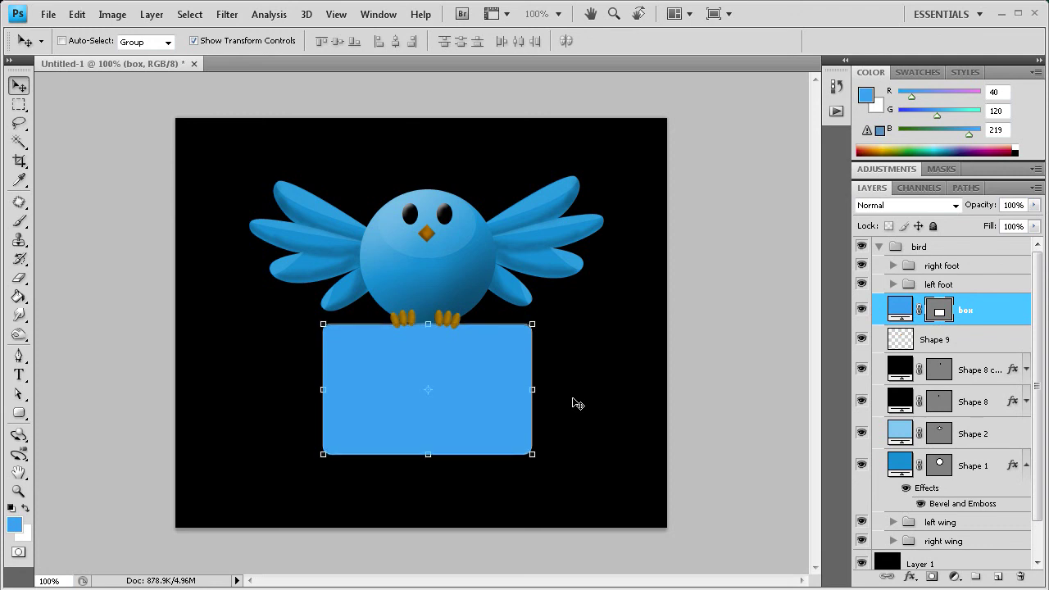
pyautogui.press('Up')
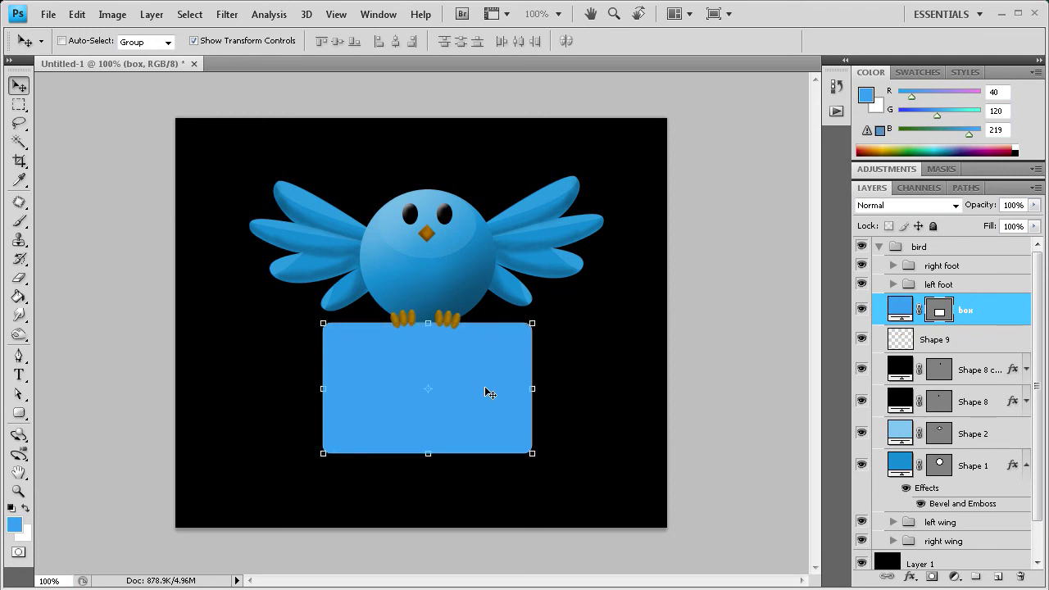
pyautogui.press('Right')
pyautogui.press('Right')
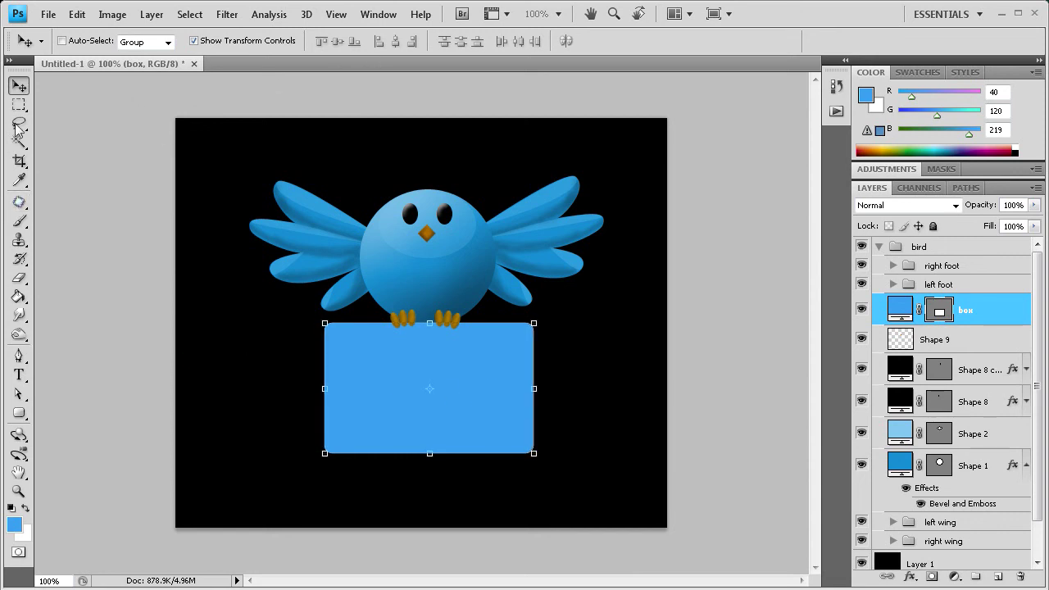
pyautogui.click(19, 104)
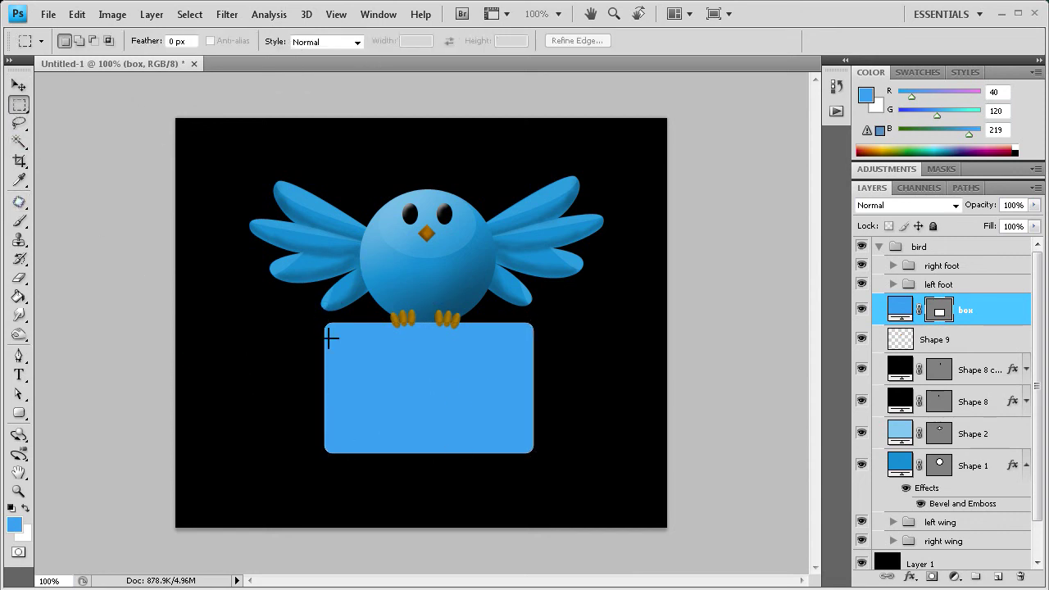